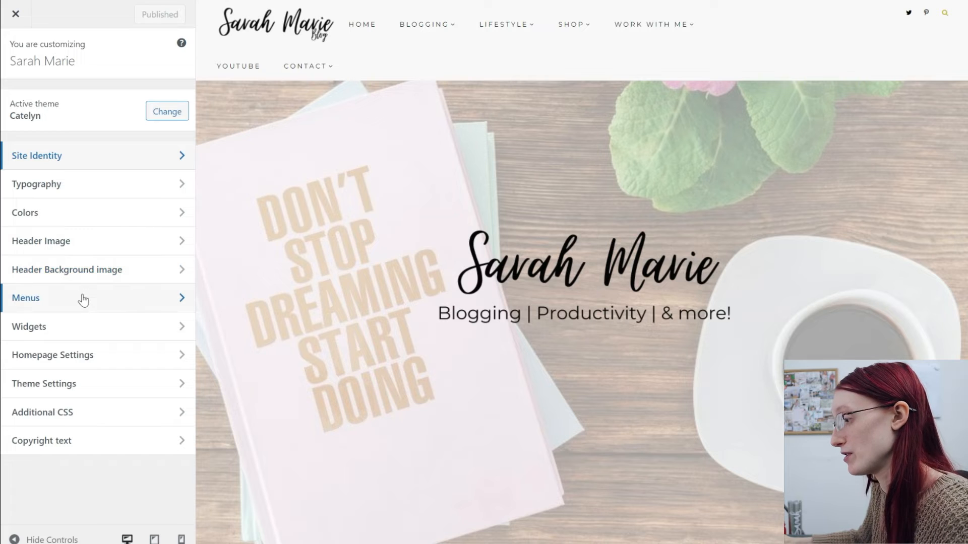
Open the PRIMARY MENU in the site's menu settings and review its items from Home to Privacy Policy.
click(83, 303)
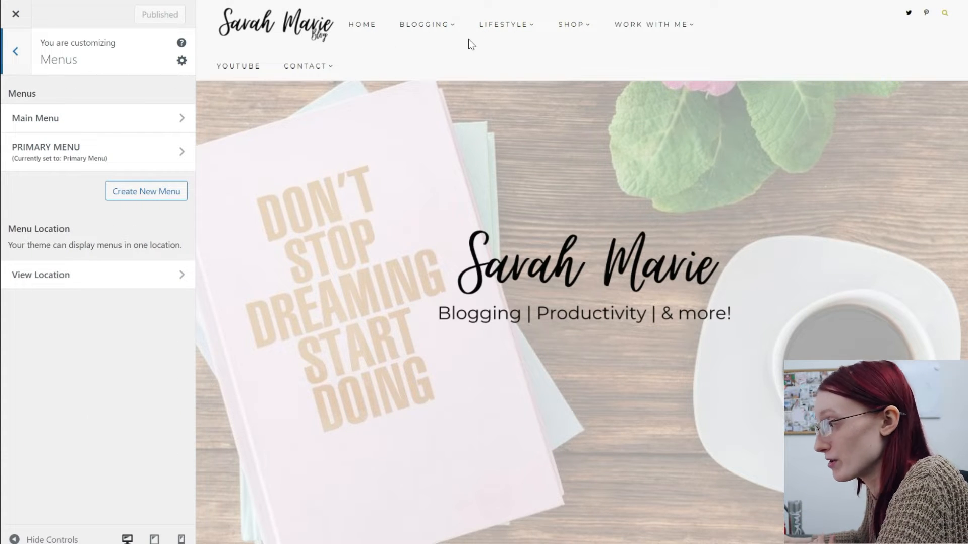
click(167, 162)
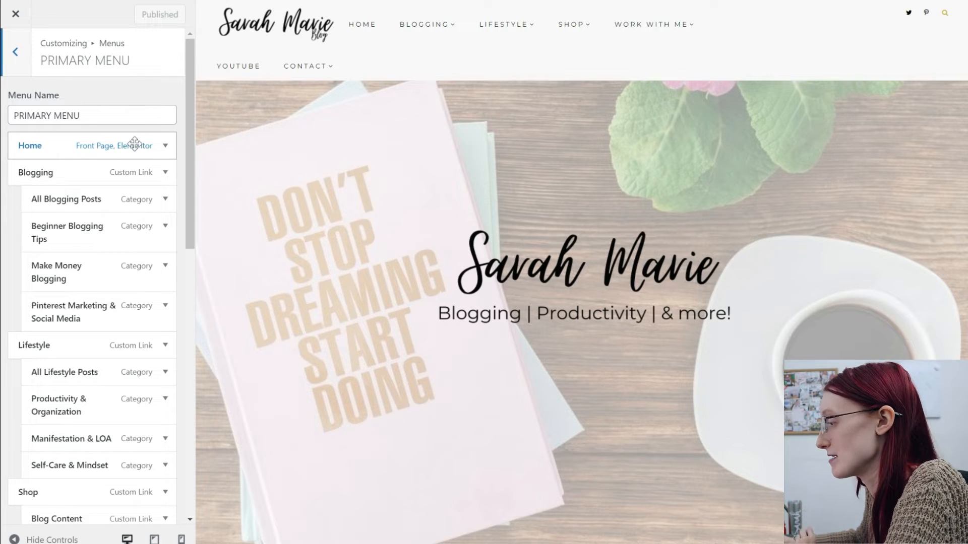
scroll(456, 217, down, 10)
scroll(453, 217, up, 10)
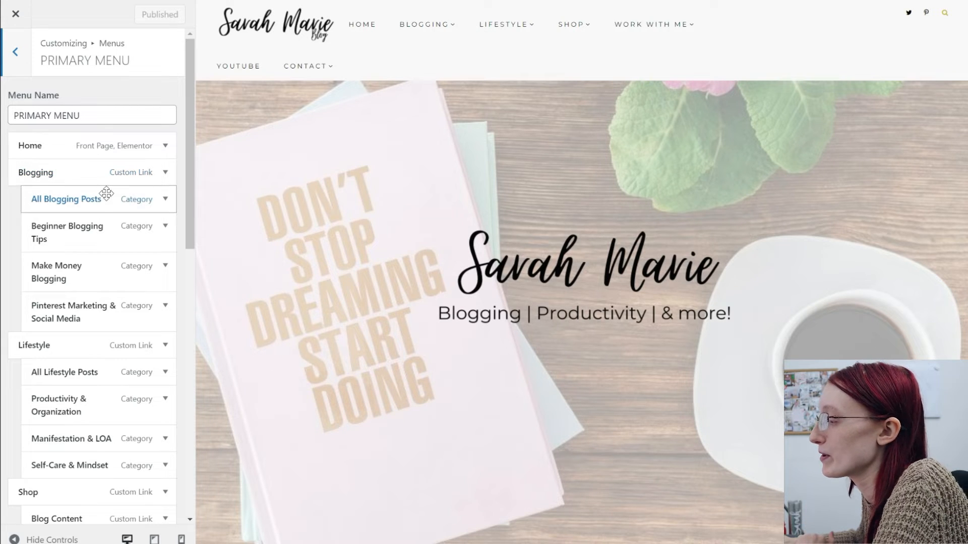
scroll(111, 313, down, 10)
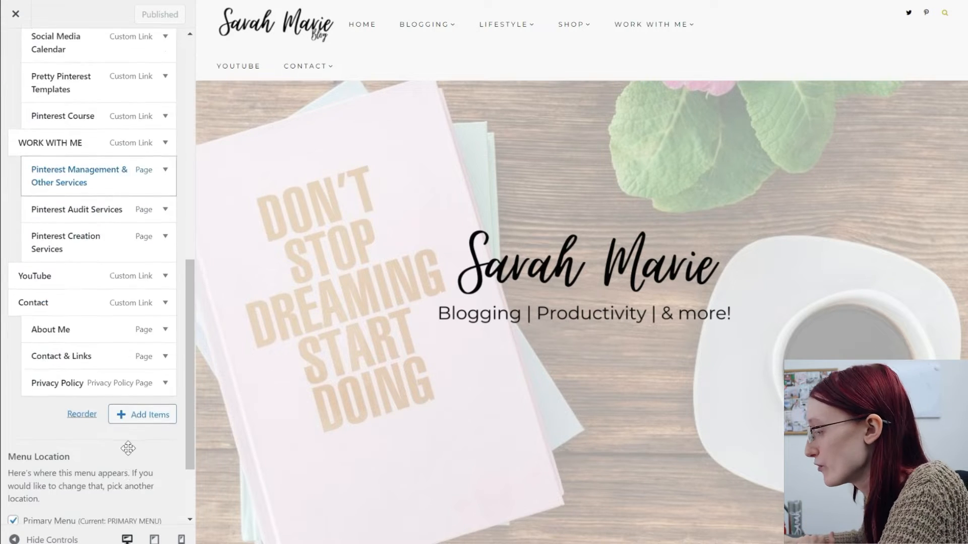
Start adding menu items and compare the available Categories with the entries under Blogging and Lifestyle.
click(147, 317)
scroll(76, 321, up, 10)
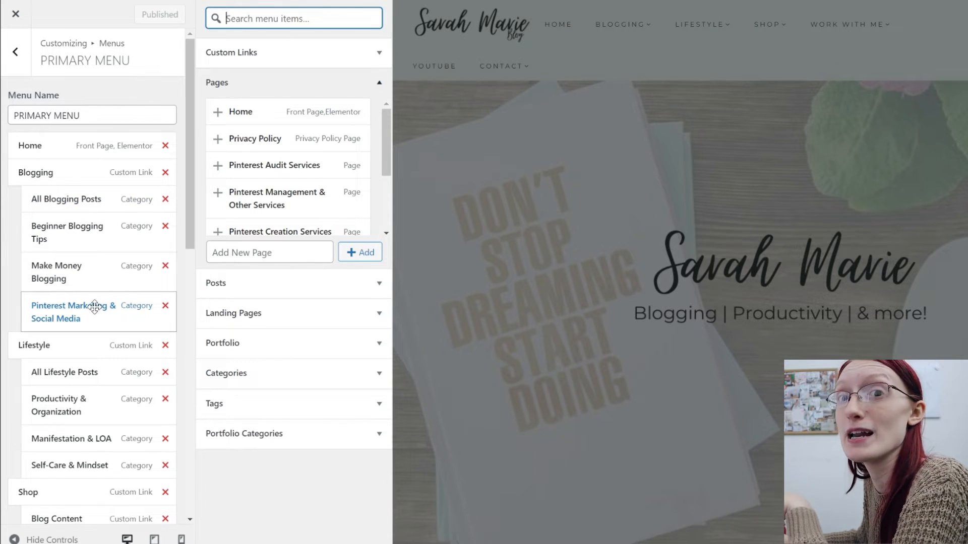
click(228, 374)
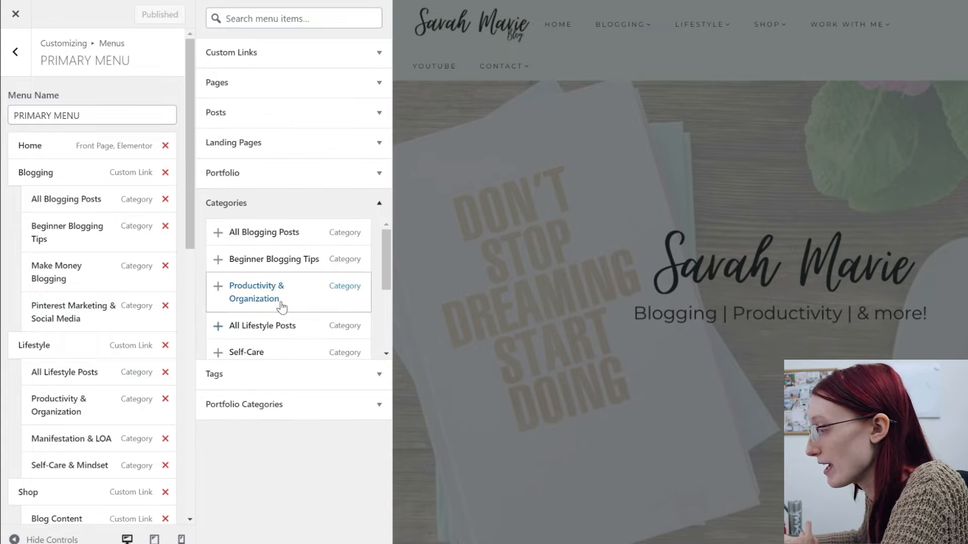
mouse_move(381, 246)
mouse_down()
mouse_move(380, 332)
mouse_move(385, 237)
mouse_up()
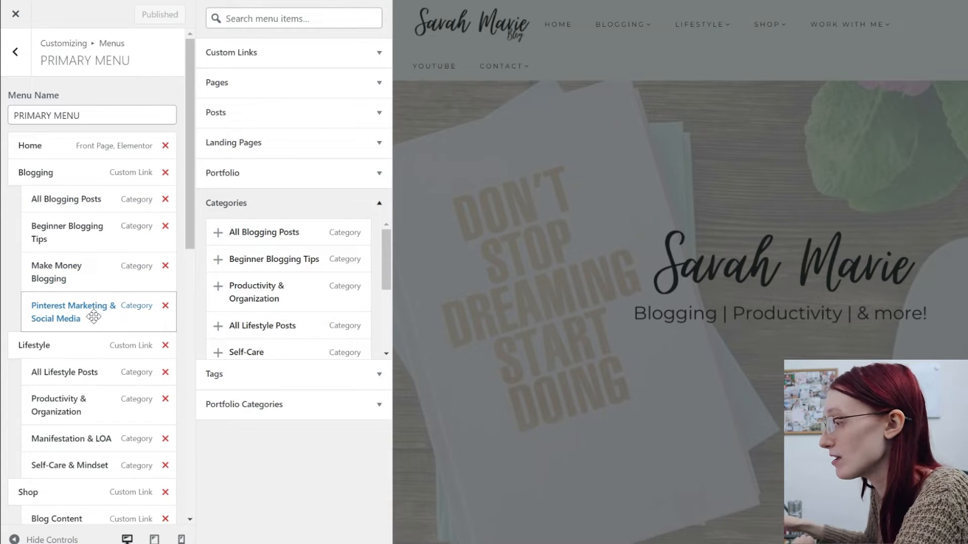
scroll(94, 316, down, 4)
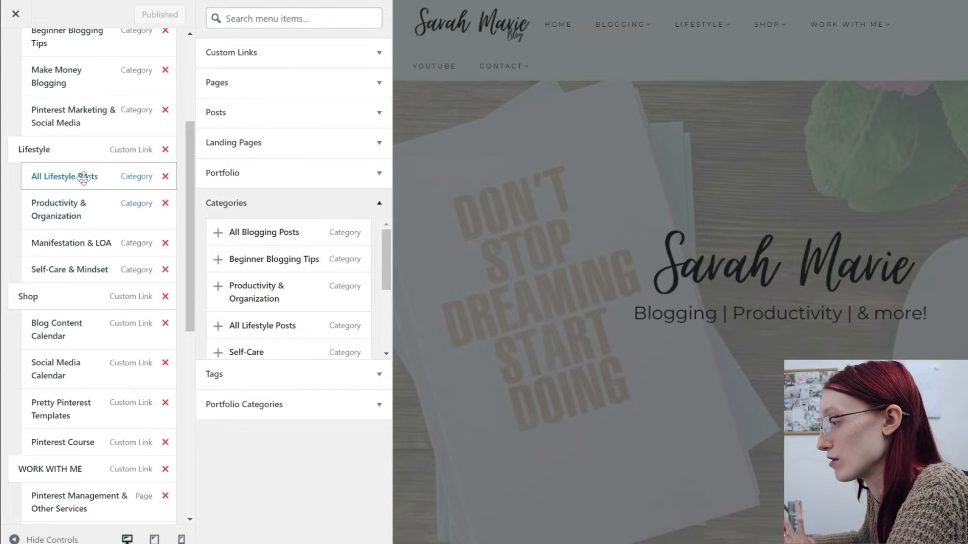
scroll(85, 255, down, 1)
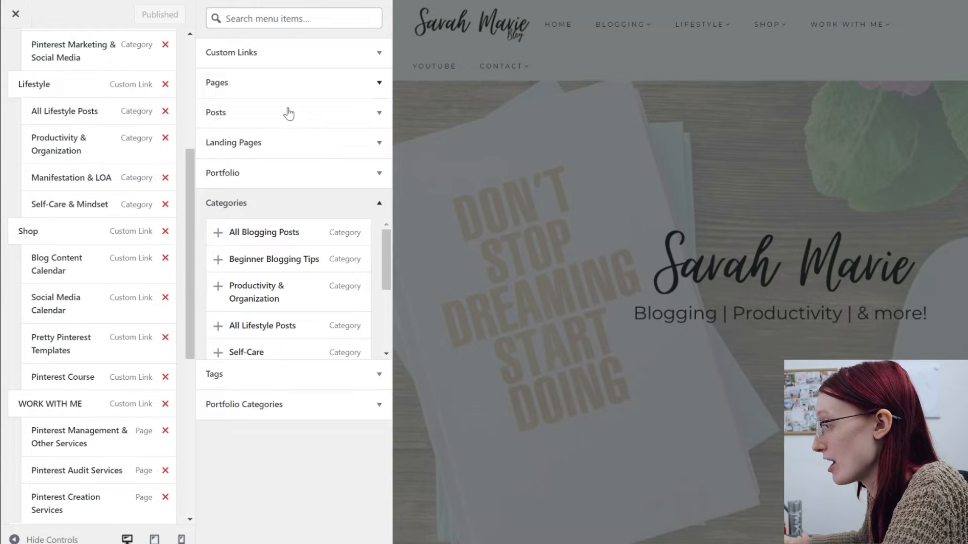
Examine the Custom Links fields and the available Pages against the Shop, WORK WITH ME and Contact entries.
click(251, 56)
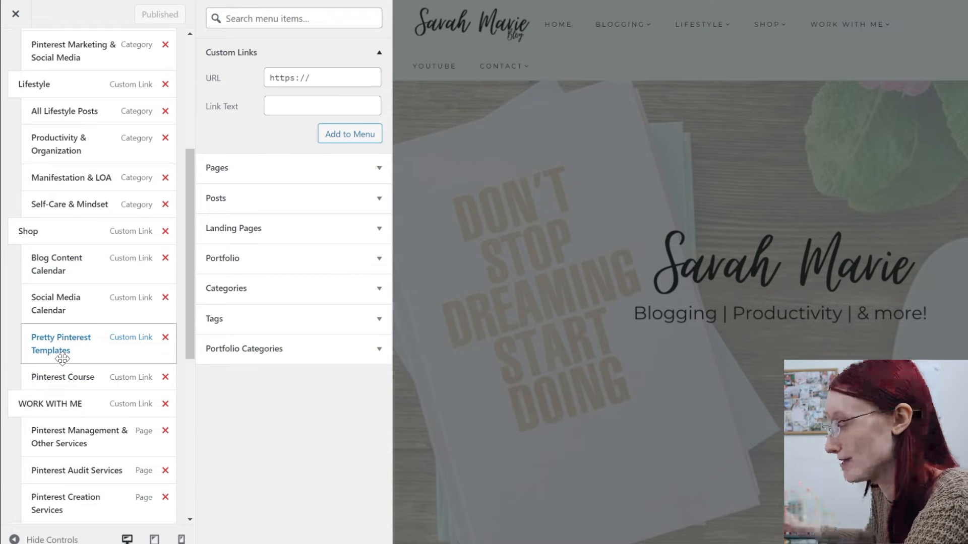
scroll(65, 357, down, 5)
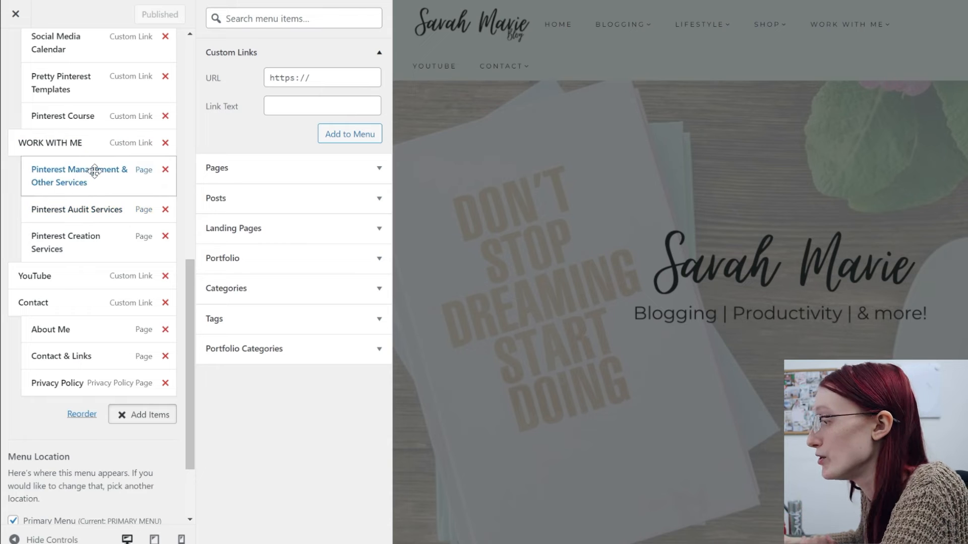
click(284, 169)
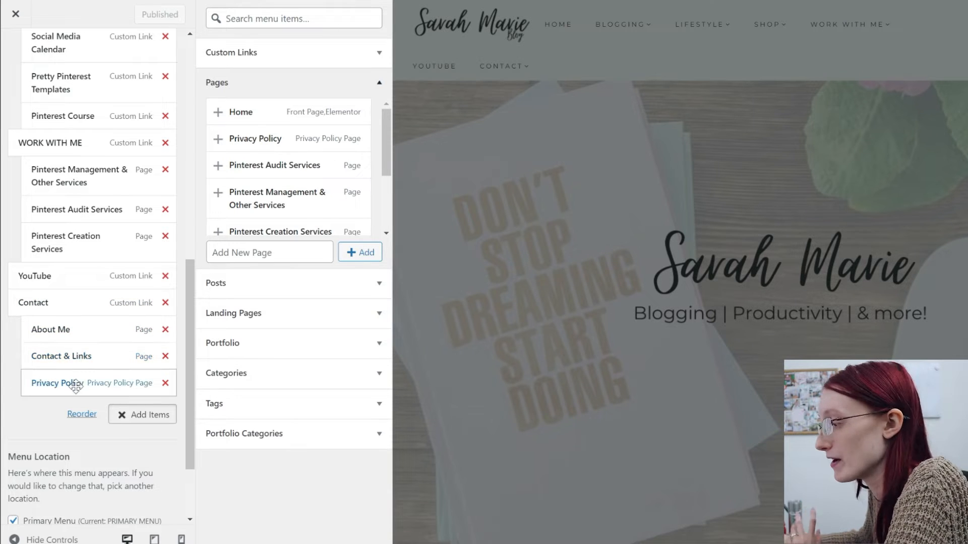
scroll(82, 348, up, 3)
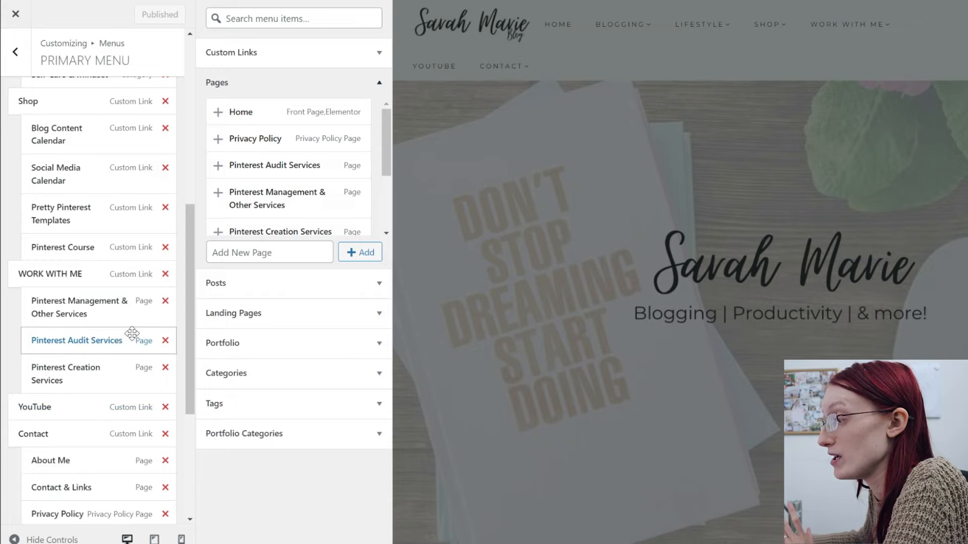
scroll(133, 335, up, 3)
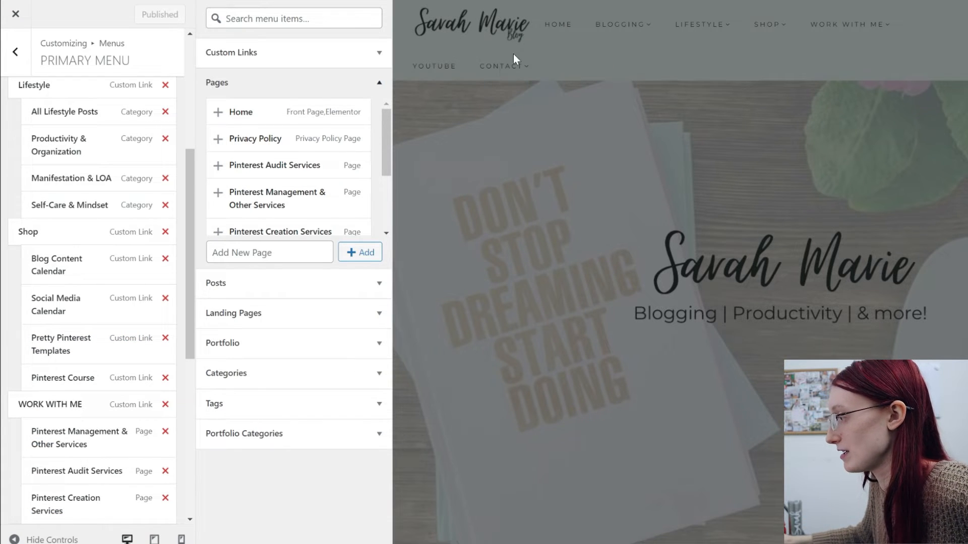
scroll(68, 353, down, 7)
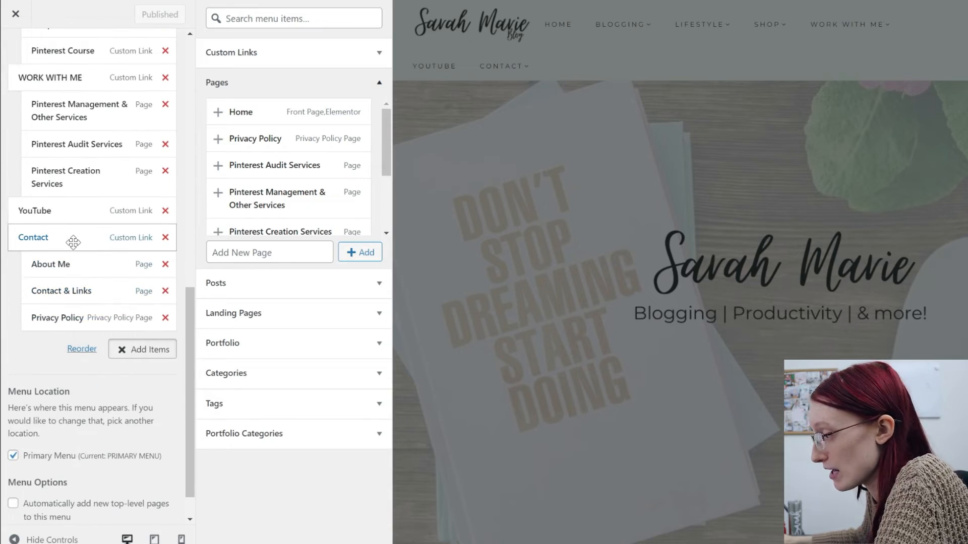
scroll(79, 317, up, 12)
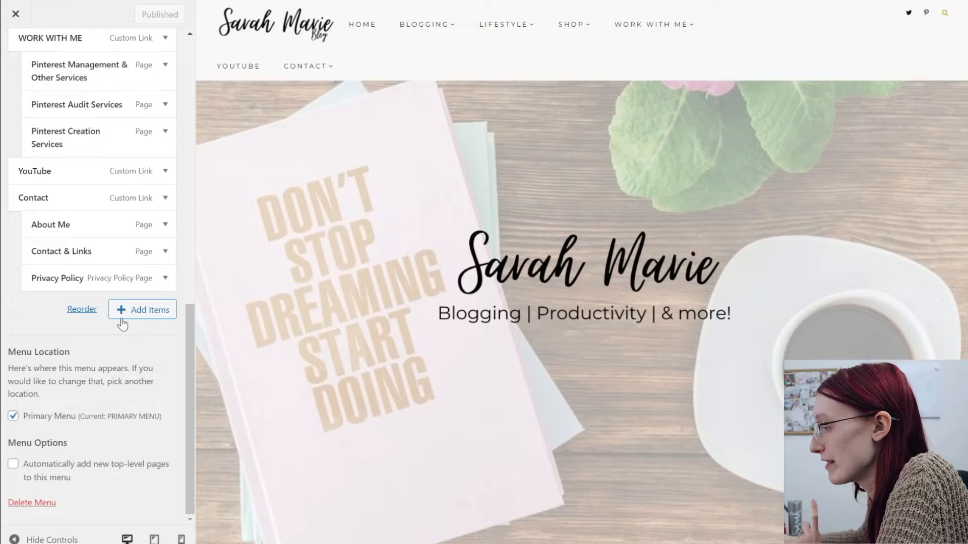
Add the post "12 Small Ways to Make your Life Easier This Year!" to the primary menu.
click(122, 312)
scroll(48, 247, up, 4)
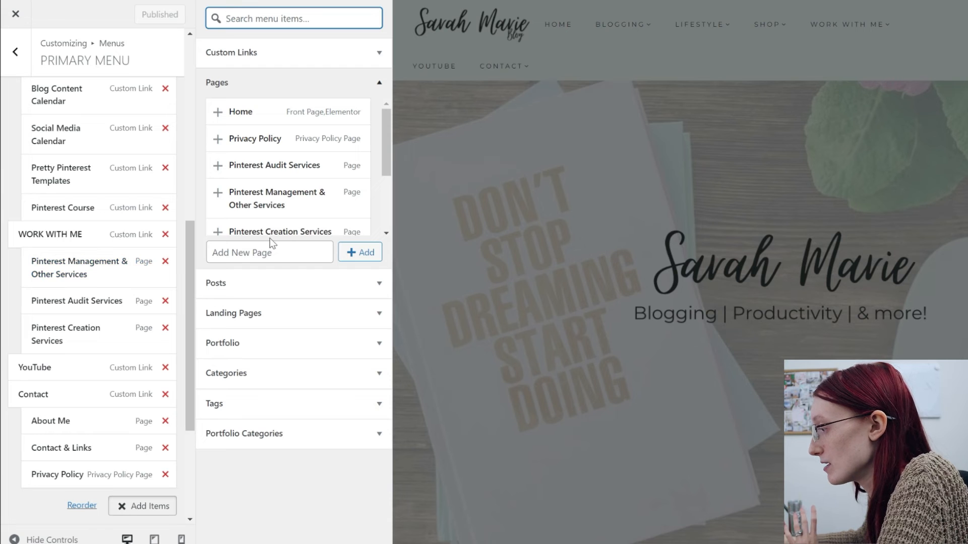
scroll(134, 348, down, 2)
click(261, 293)
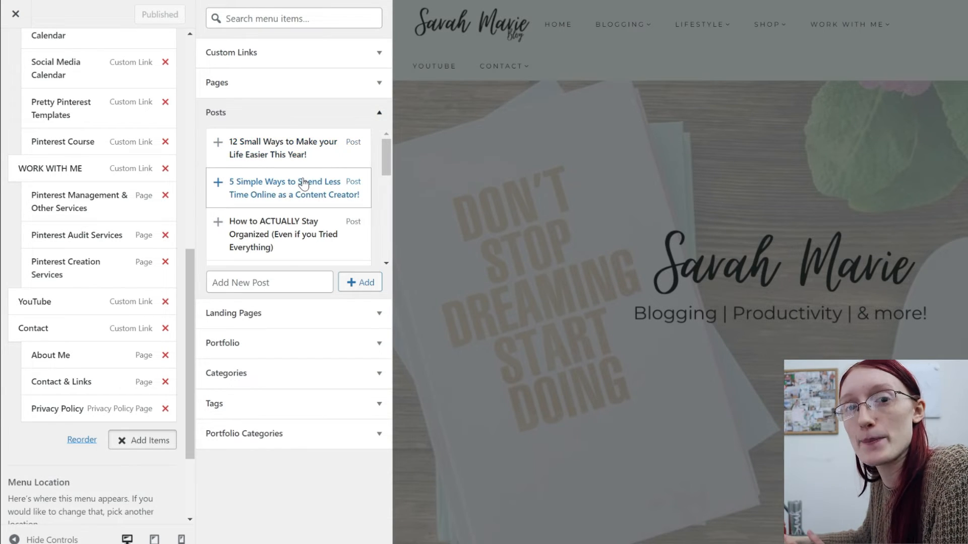
click(219, 143)
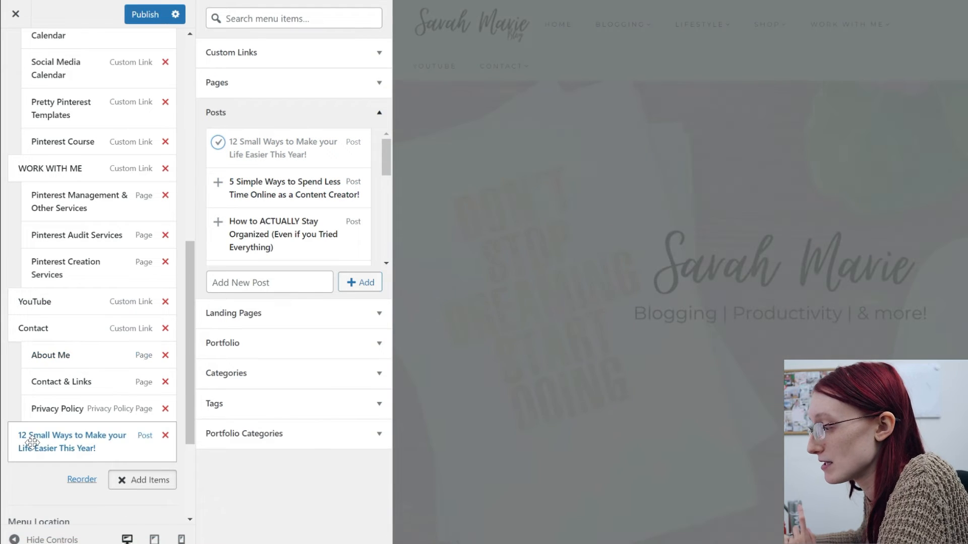
Move the "12 Small Ways" post below Self-Care & Mindset as a Lifestyle sub-item and preview the Lifestyle dropdown.
mouse_move(32, 442)
mouse_down()
mouse_move(56, 126)
mouse_move(47, 264)
mouse_move(84, 291)
mouse_move(80, 23)
mouse_move(95, 26)
mouse_move(81, 310)
mouse_move(54, 432)
mouse_move(43, 443)
mouse_move(47, 426)
mouse_move(20, 426)
mouse_move(28, 426)
mouse_up()
scroll(101, 403, down, 1)
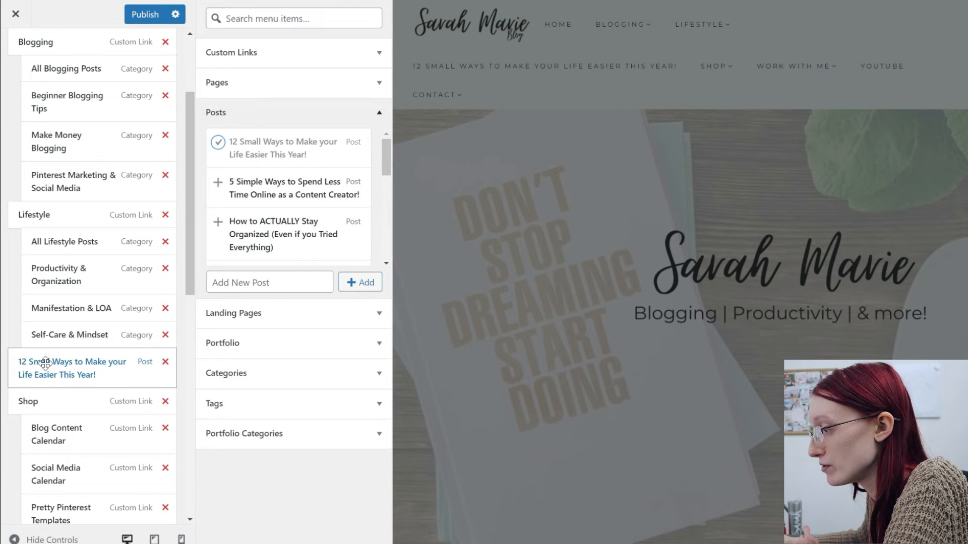
drag(45, 362, 58, 362)
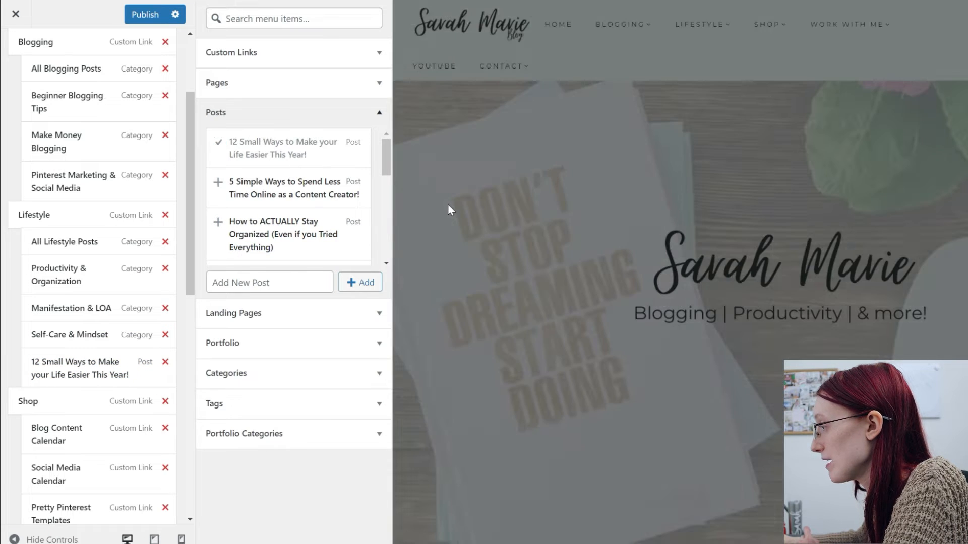
click(447, 203)
mouse_move(527, 28)
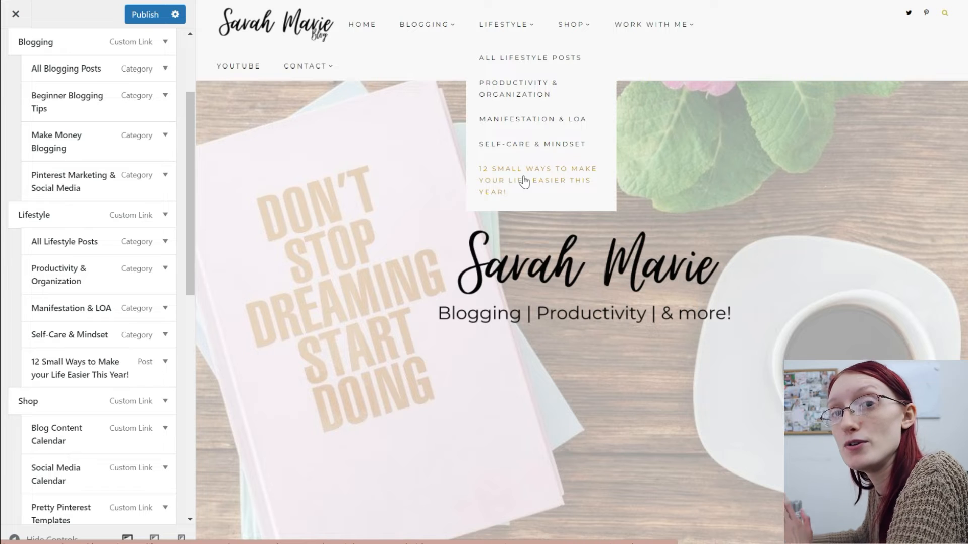
Nest the "12 Small Ways" post one level deeper under Self-Care & Mindset and preview its submenu.
mouse_move(76, 388)
mouse_down()
mouse_move(65, 372)
mouse_move(82, 374)
mouse_up()
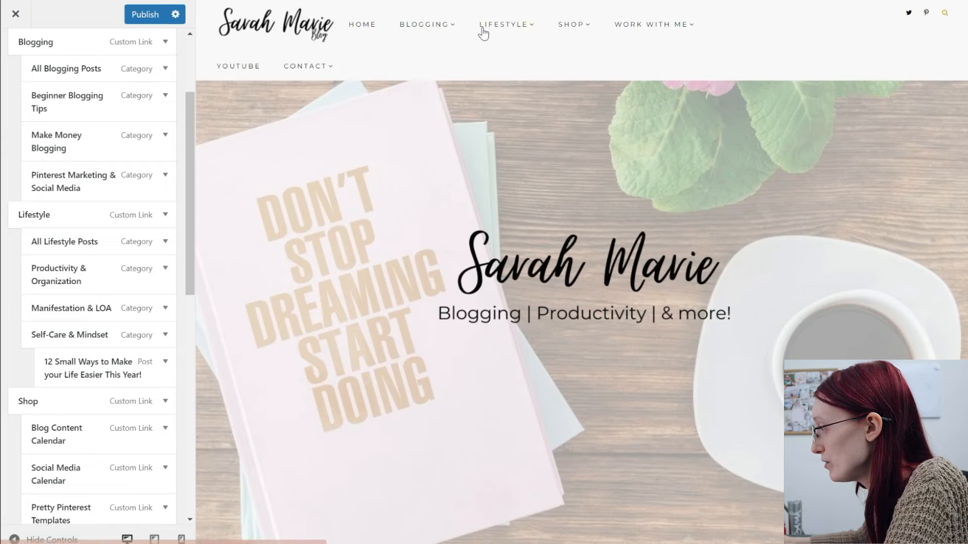
mouse_move(484, 30)
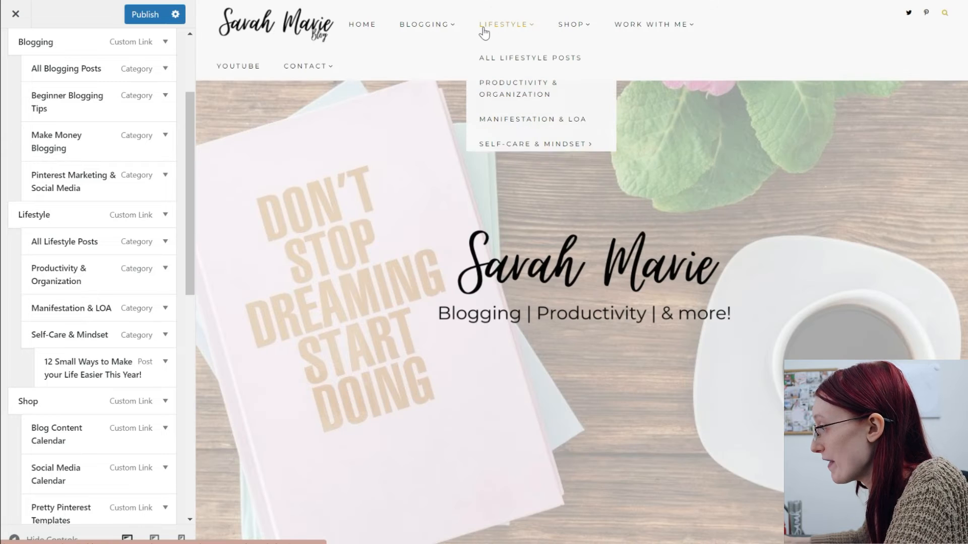
mouse_move(574, 151)
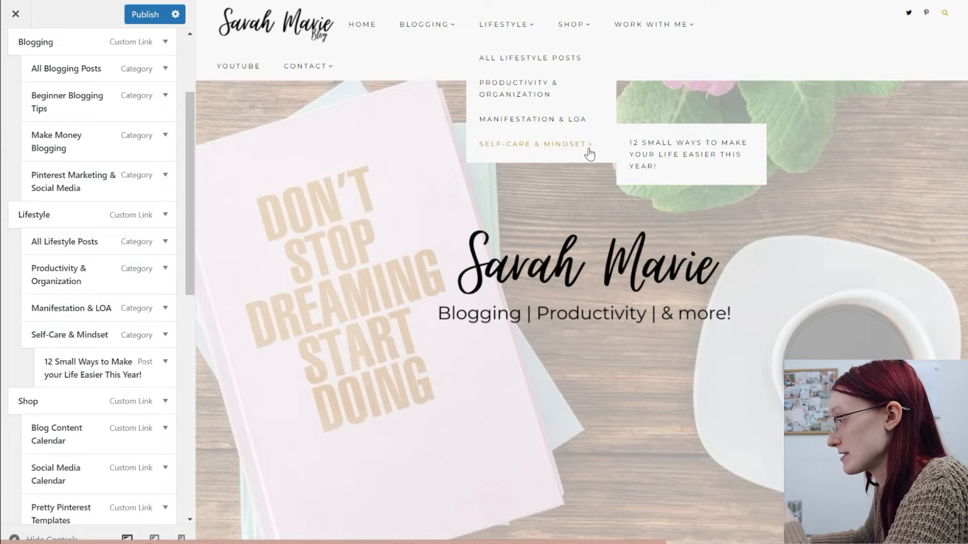
shift+click(713, 156)
Shorten the "12 Small Ways" item's navigation label to "Make your Life Easier This Year!" and check the Lifestyle dropdown.
click(101, 335)
key(ctrl+a)
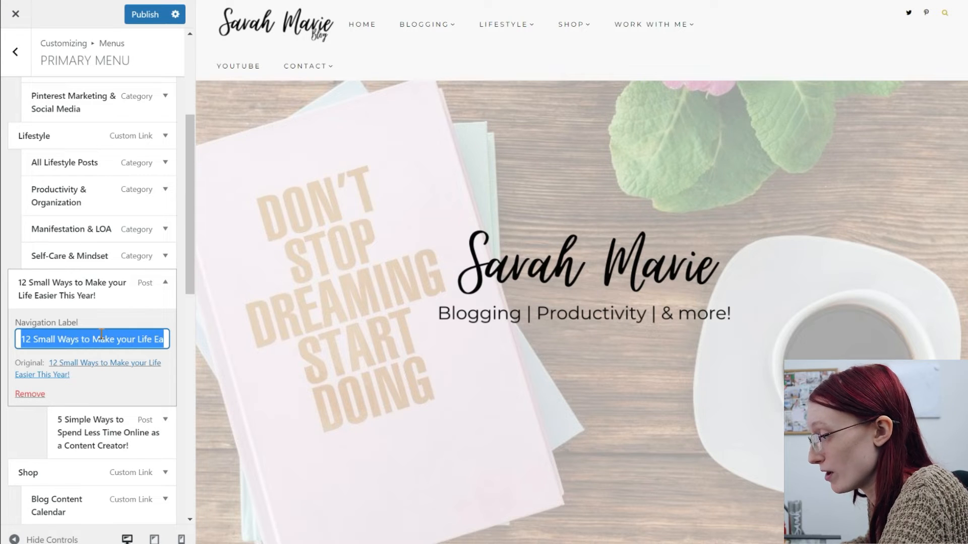
click(101, 334)
drag(93, 339, 10, 339)
key(BackSpace)
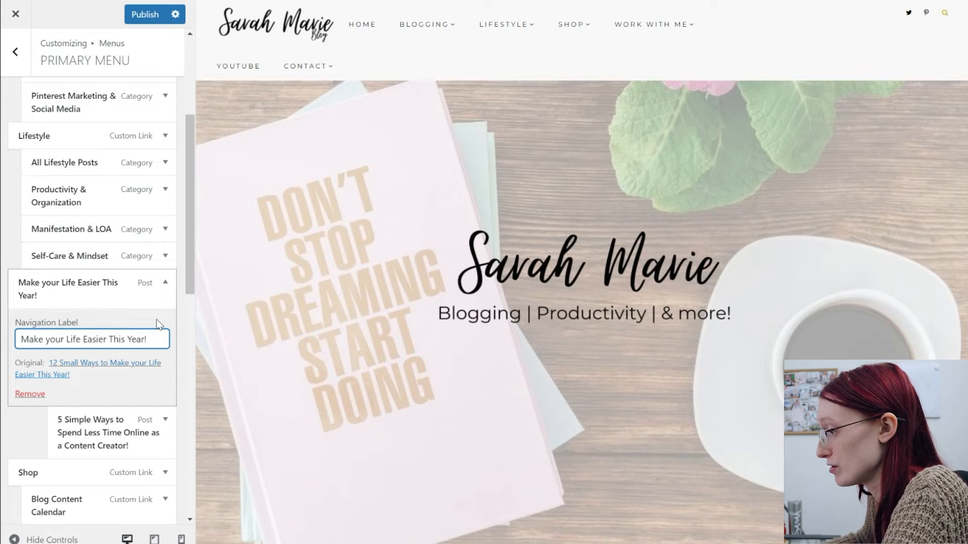
click(109, 355)
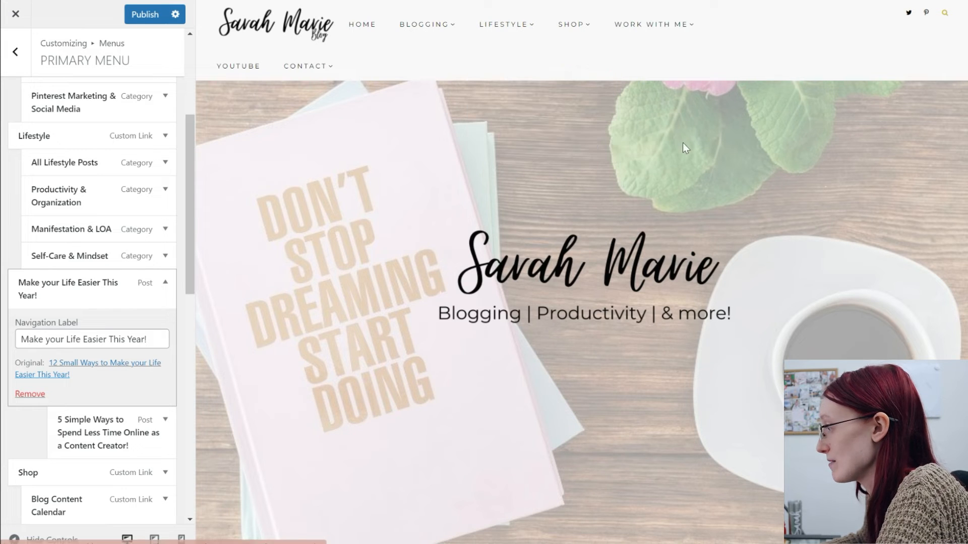
mouse_move(519, 30)
mouse_move(671, 144)
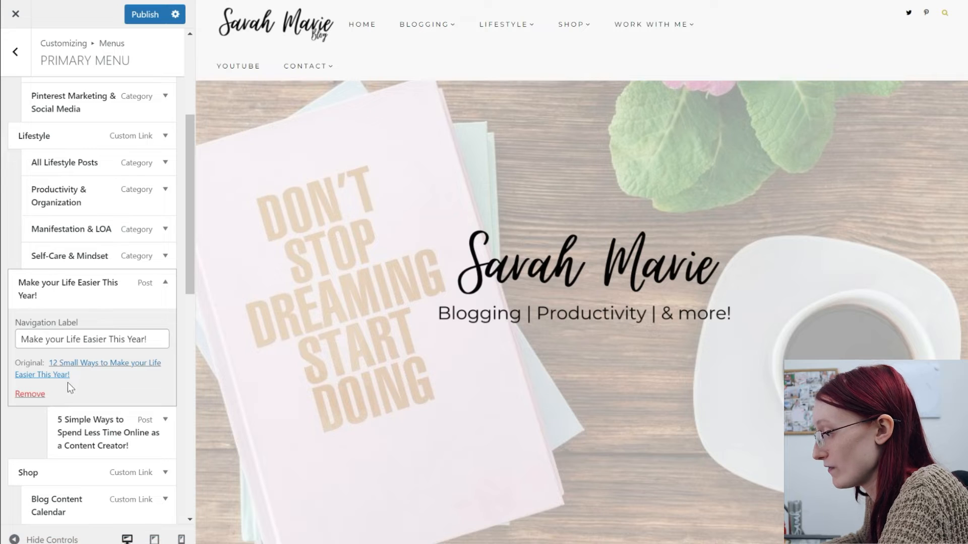
Remove the "Make your Life Easier This Year!" item from the menu and open the "5 Simple Ways" post item.
click(30, 394)
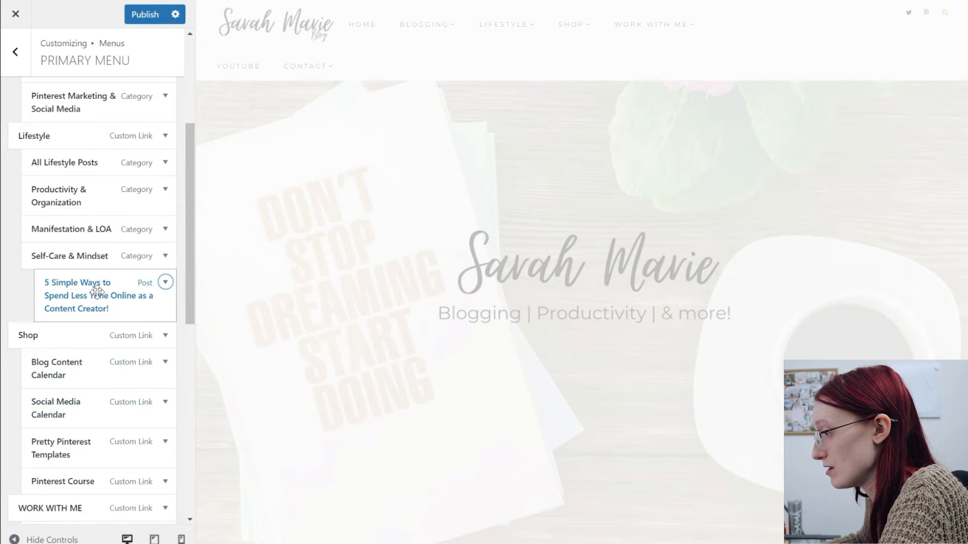
click(91, 290)
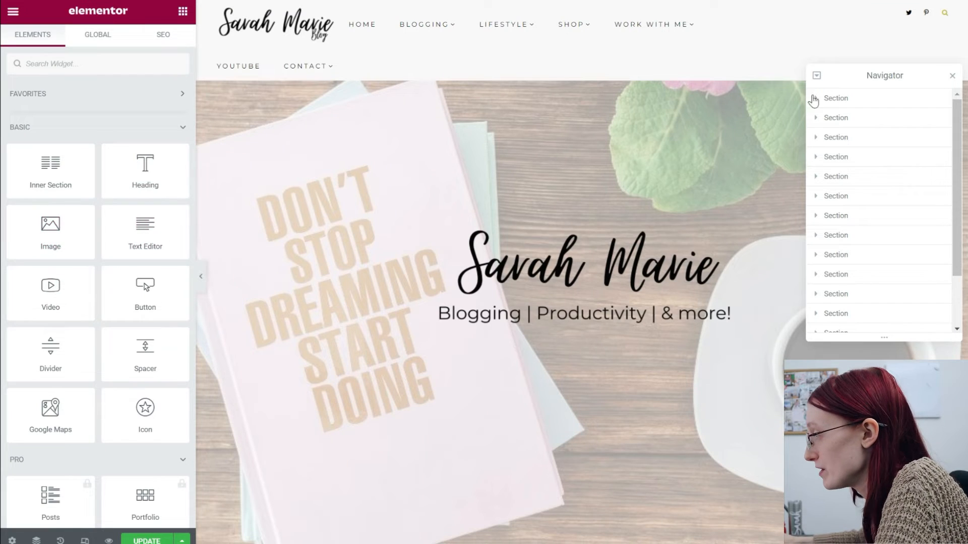
Close the Navigator and open the "LEAVE YOUR 9-5" heading's settings to inspect its link.
click(952, 77)
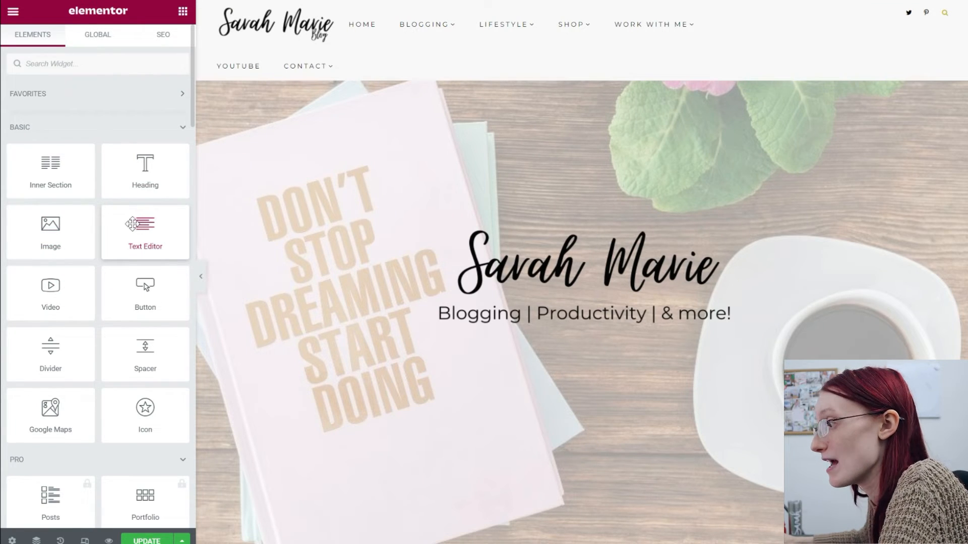
scroll(374, 229, down, 10)
scroll(377, 229, up, 3)
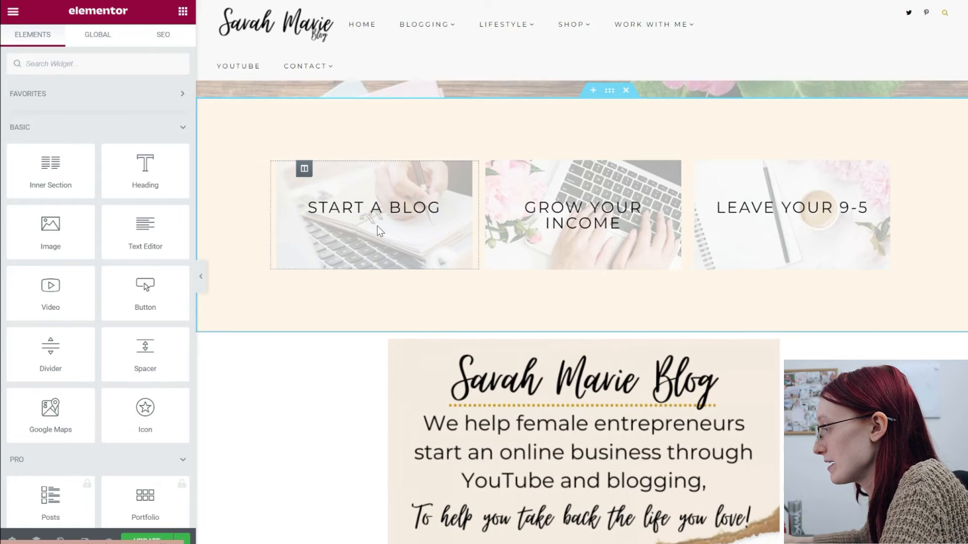
click(745, 210)
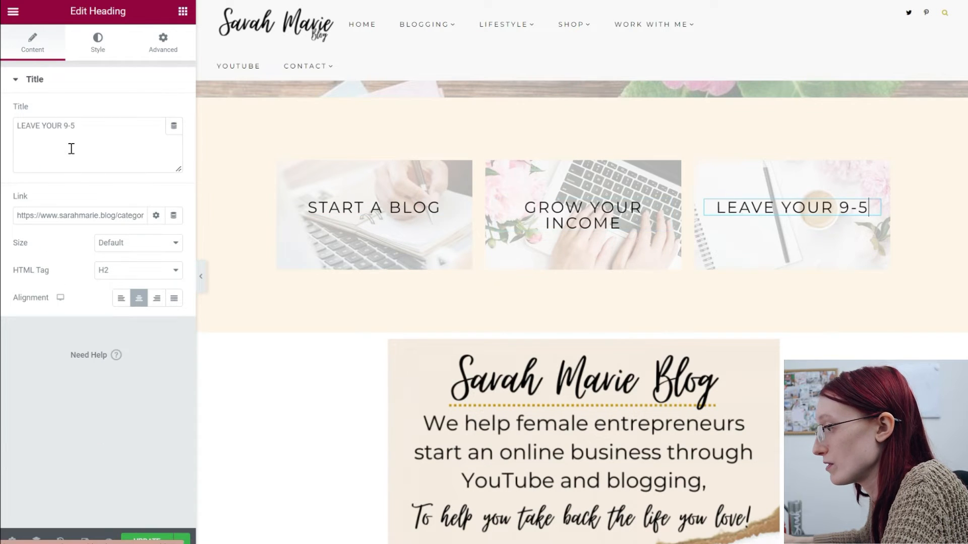
click(68, 215)
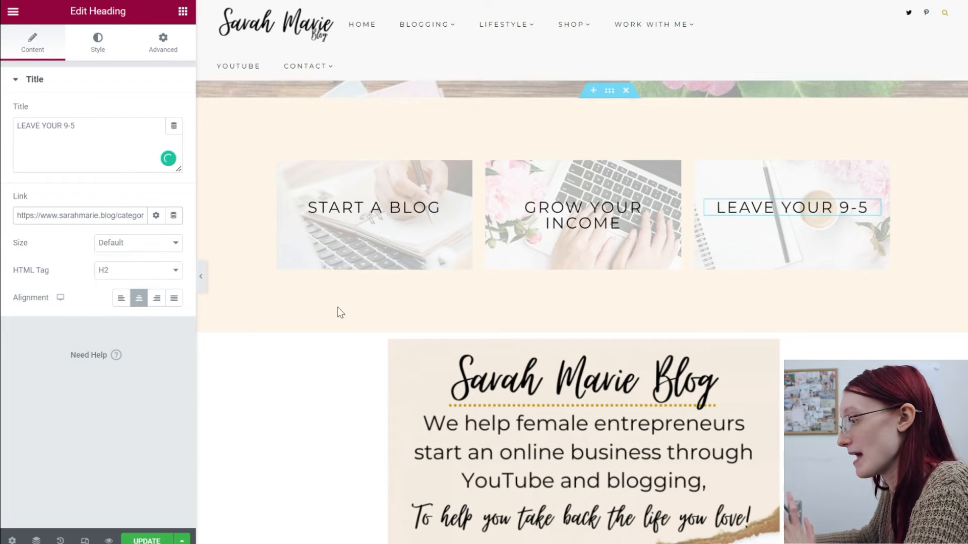
scroll(539, 270, down, 4)
click(536, 261)
scroll(537, 260, down, 5)
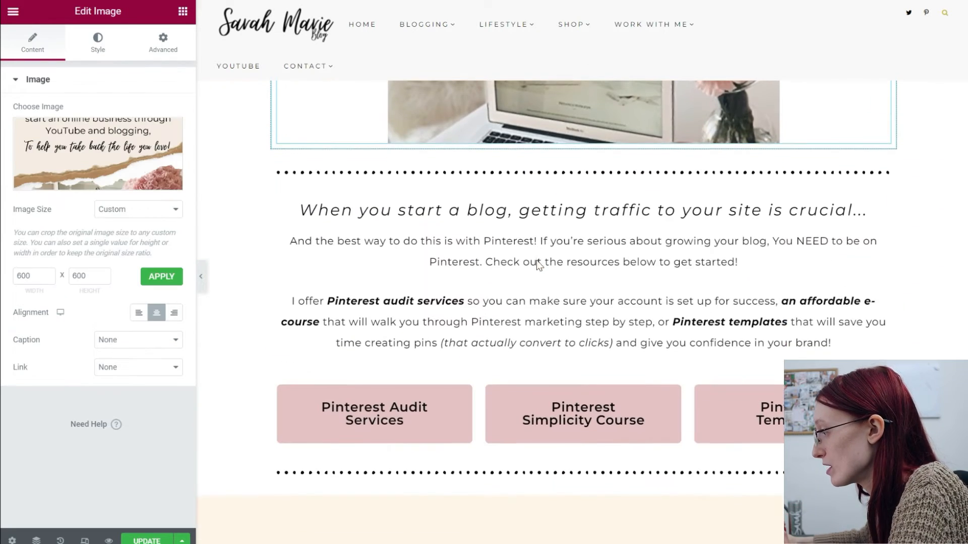
click(593, 144)
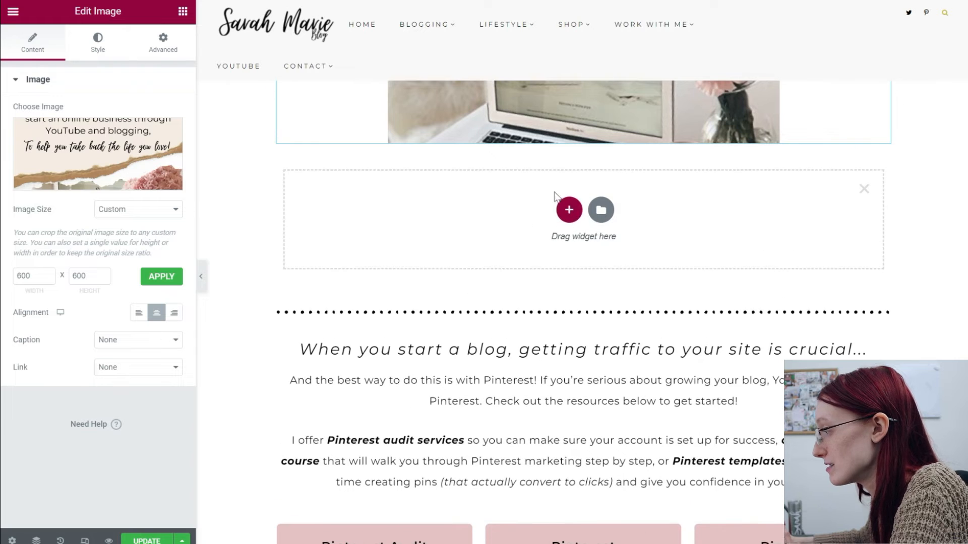
click(864, 189)
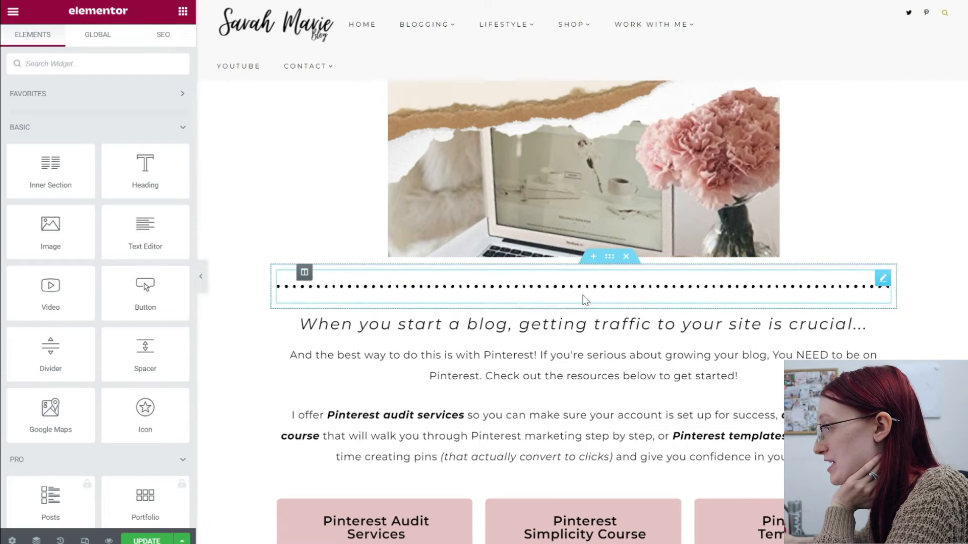
Try a Text Editor widget in a new section between the banner image and the dotted divider, and delete that section.
click(594, 258)
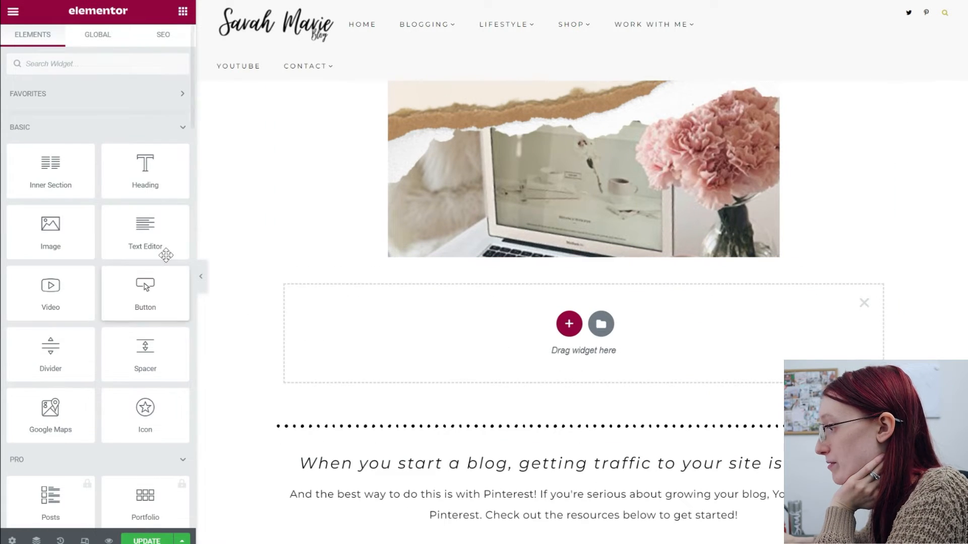
drag(145, 234, 551, 331)
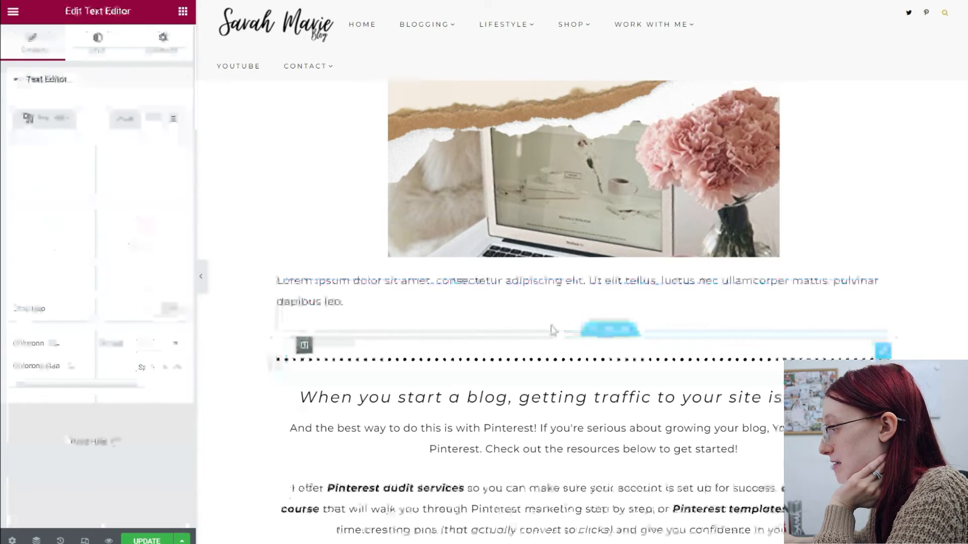
scroll(355, 290, down, 1)
scroll(355, 290, down, 3)
scroll(454, 252, up, 2)
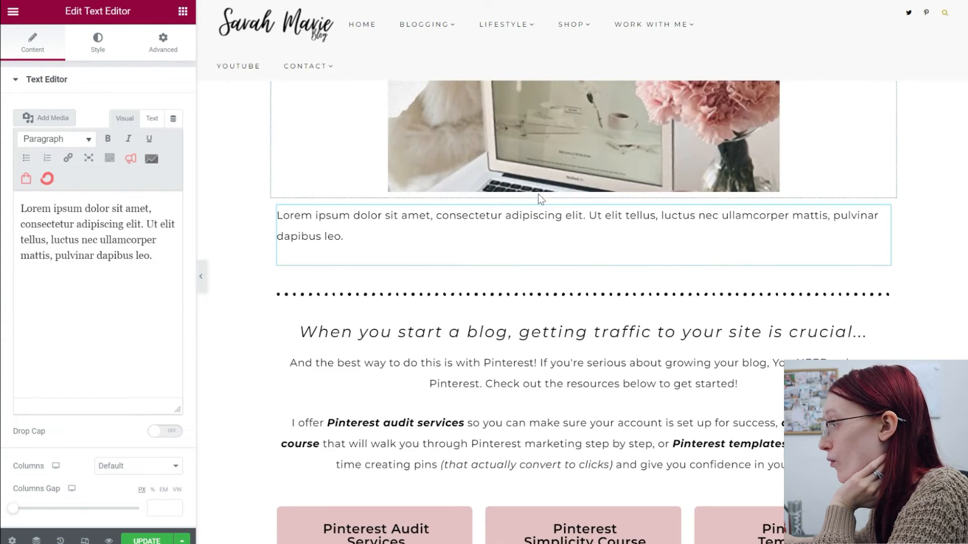
click(625, 192)
Review the rest of the homepage, from the Pinterest buttons down to the Latest Posts section.
scroll(485, 234, down, 12)
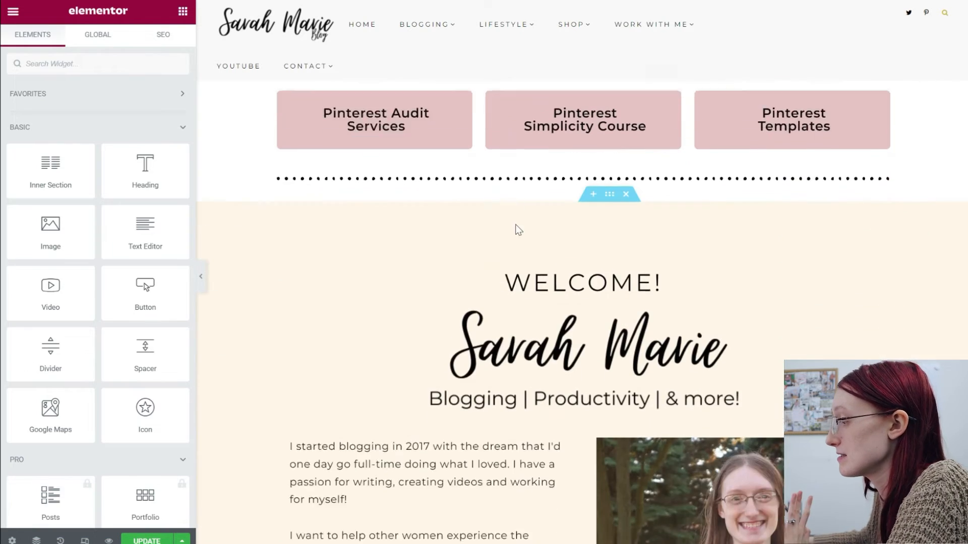
scroll(481, 237, down, 15)
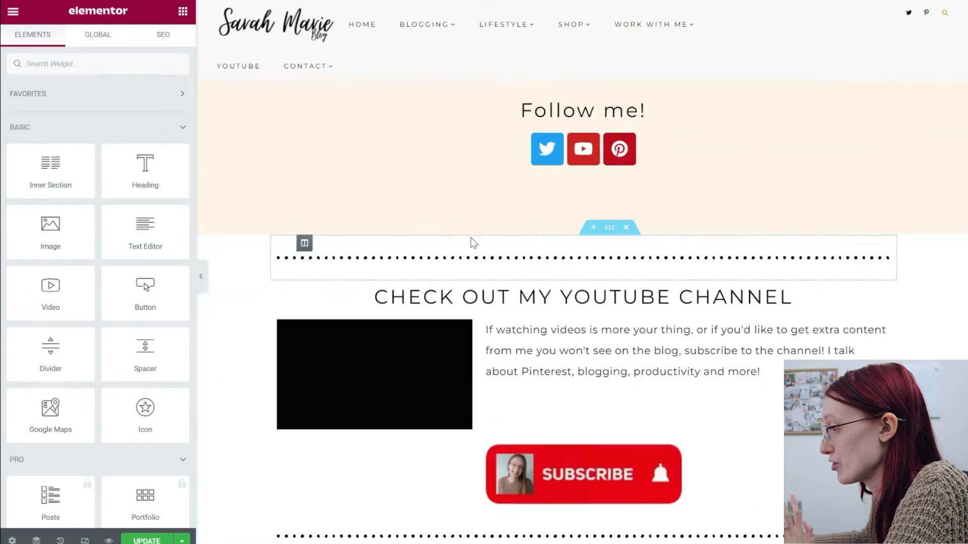
scroll(472, 243, down, 14)
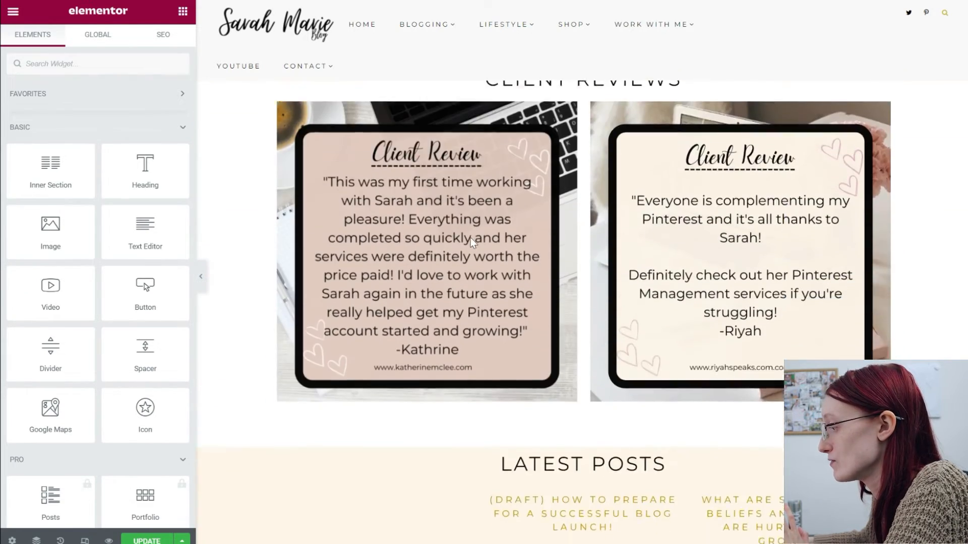
scroll(475, 248, down, 3)
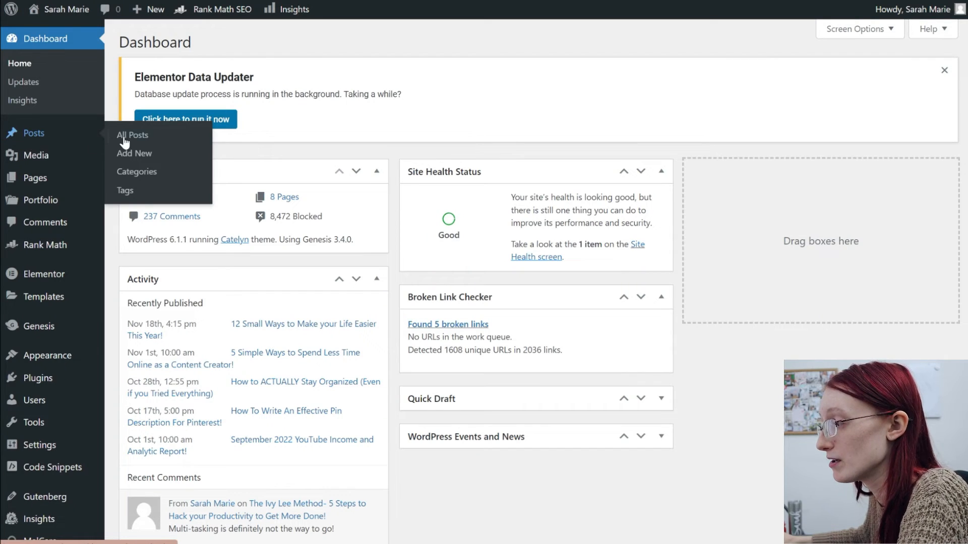
Open the "12 Small Ways to Make your Life Easier This Year!" post for editing and inspect its visibility and publish date options.
click(133, 137)
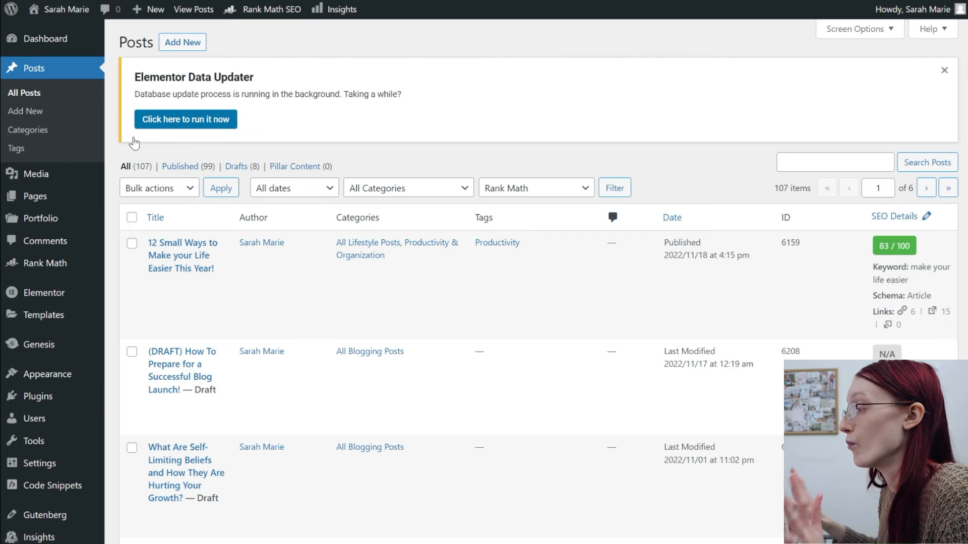
click(178, 248)
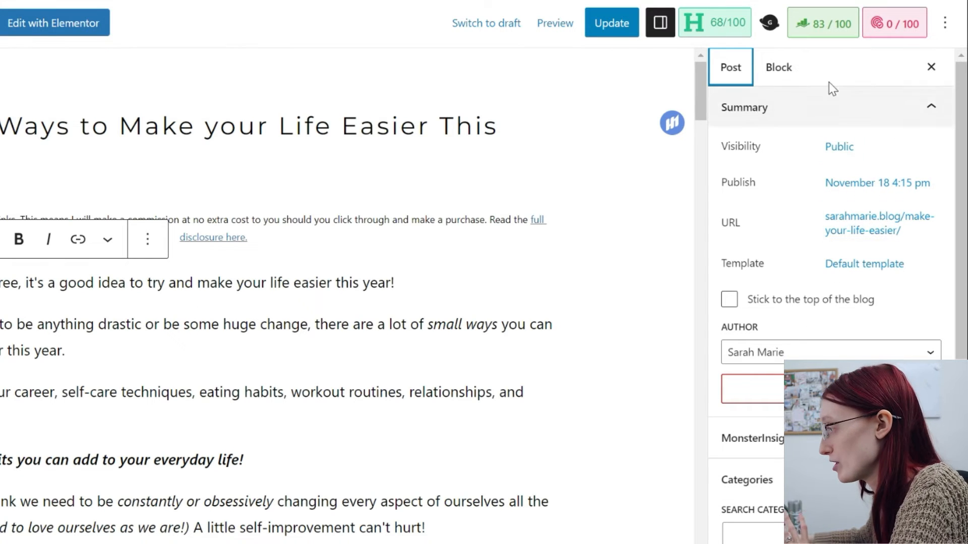
click(839, 147)
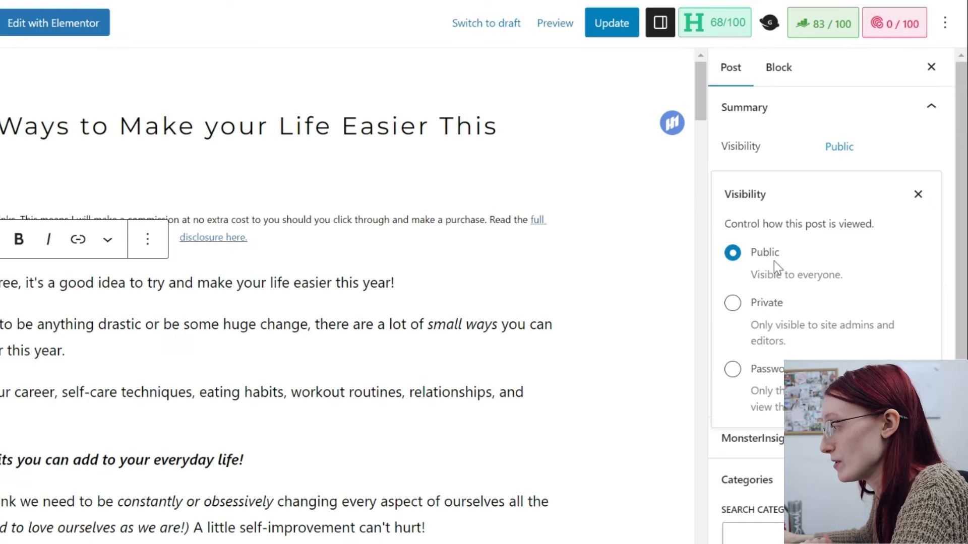
click(786, 137)
click(851, 195)
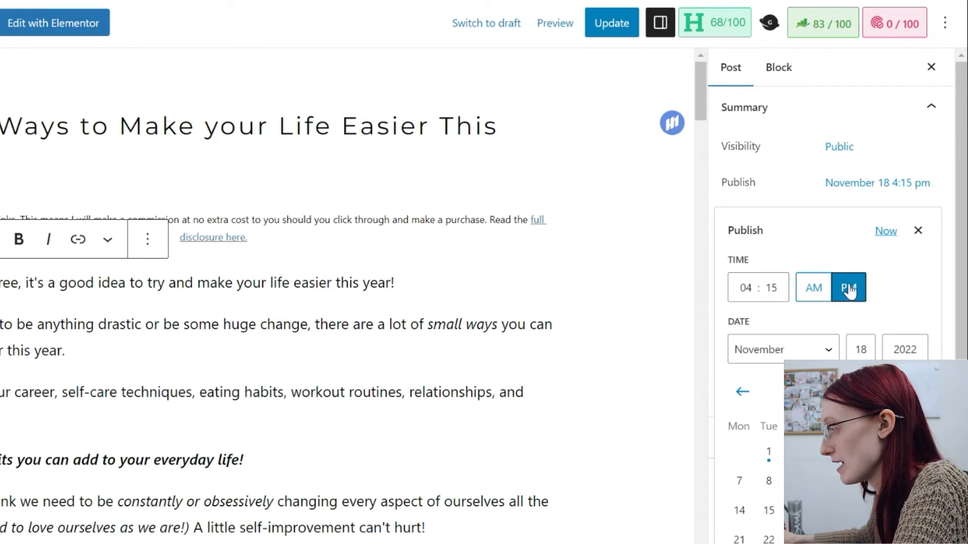
click(794, 157)
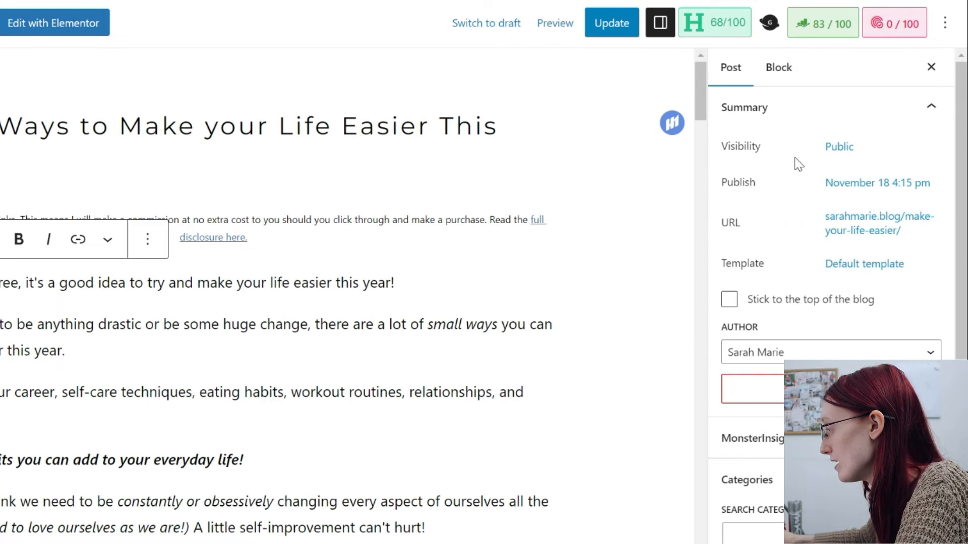
Inspect the post's URL settings, highlight the permalink slug and close them without changing it.
click(853, 218)
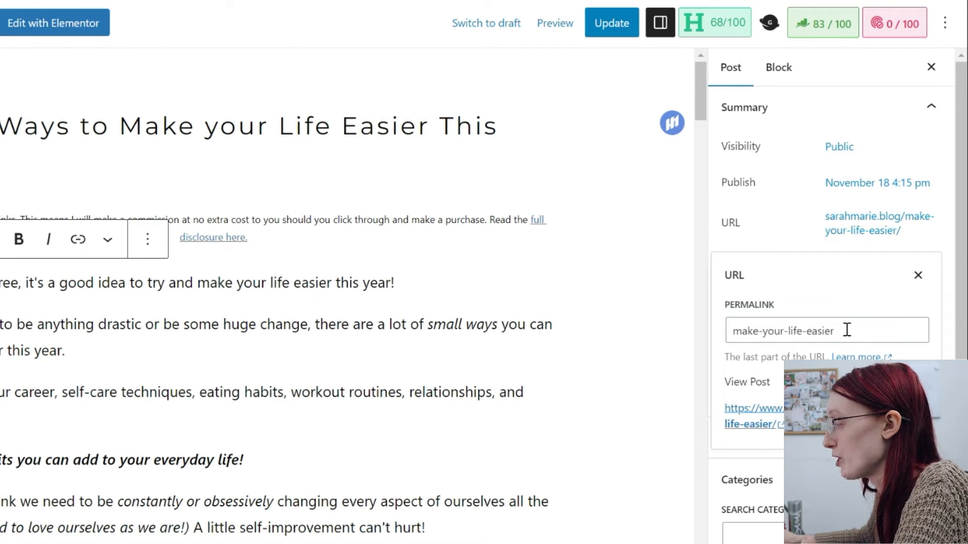
drag(847, 330, 744, 323)
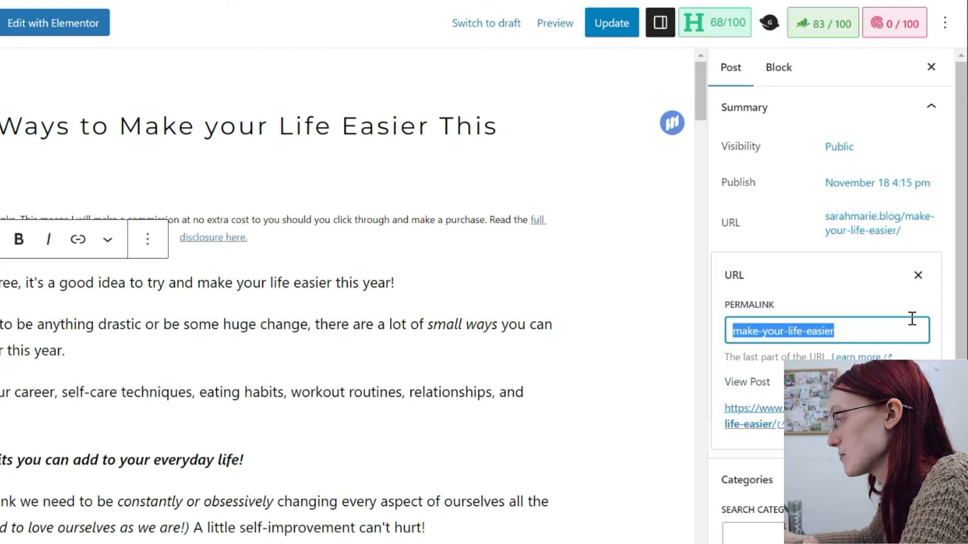
click(856, 327)
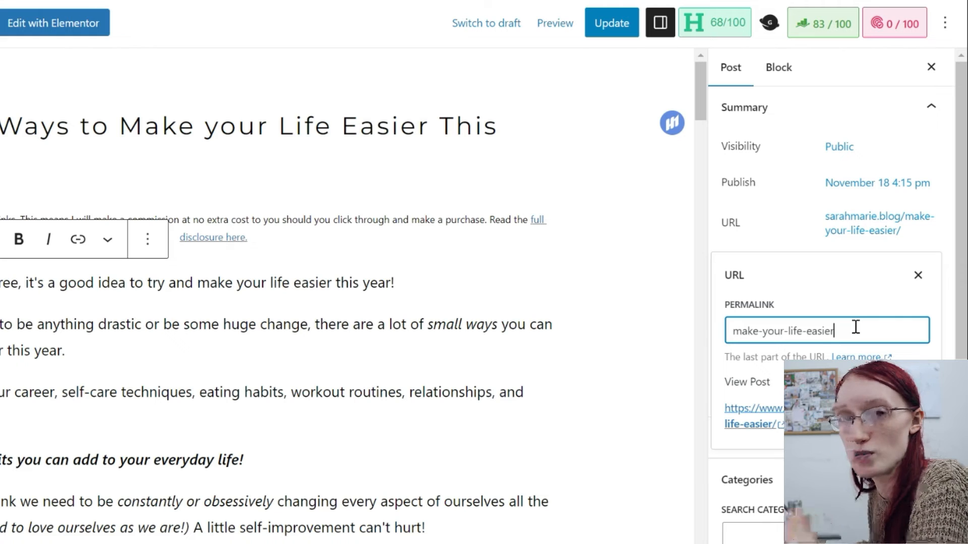
drag(855, 327, 722, 325)
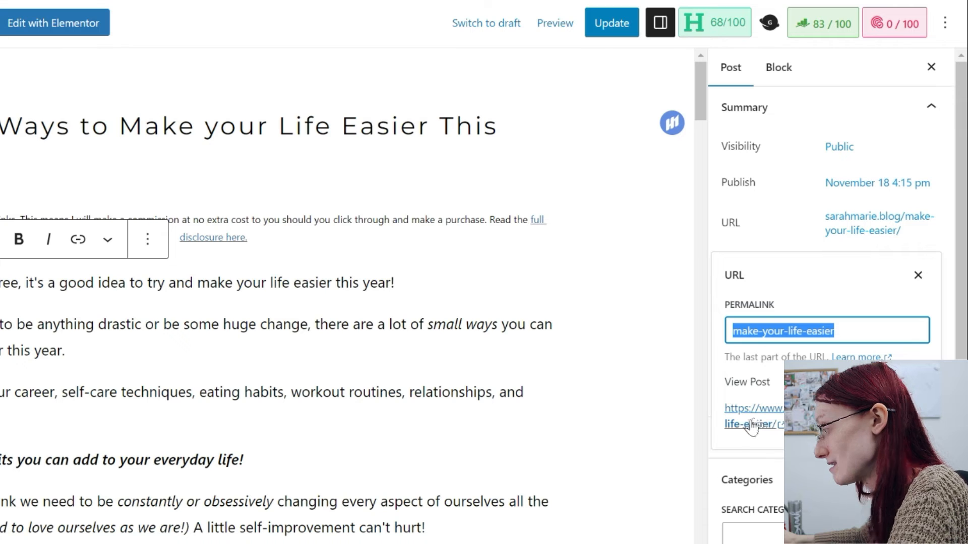
click(788, 212)
Examine the post's category list, looking through all available categories and the ones assigned.
scroll(788, 211, down, 6)
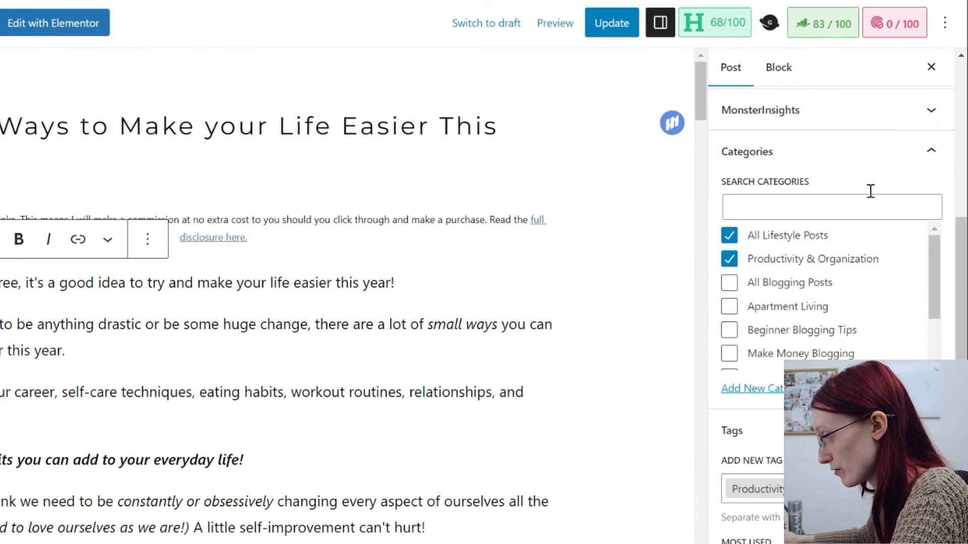
click(772, 212)
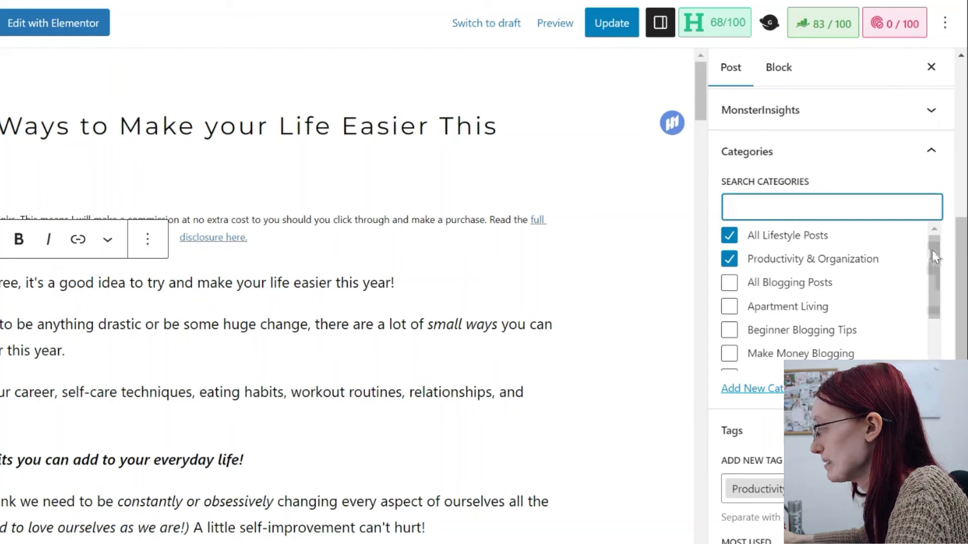
drag(935, 257, 935, 295)
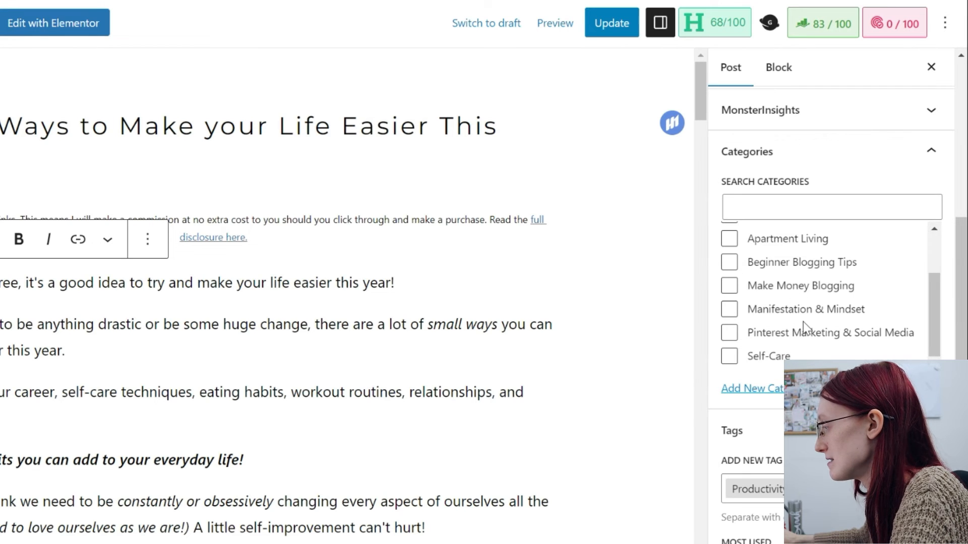
scroll(804, 317, up, 3)
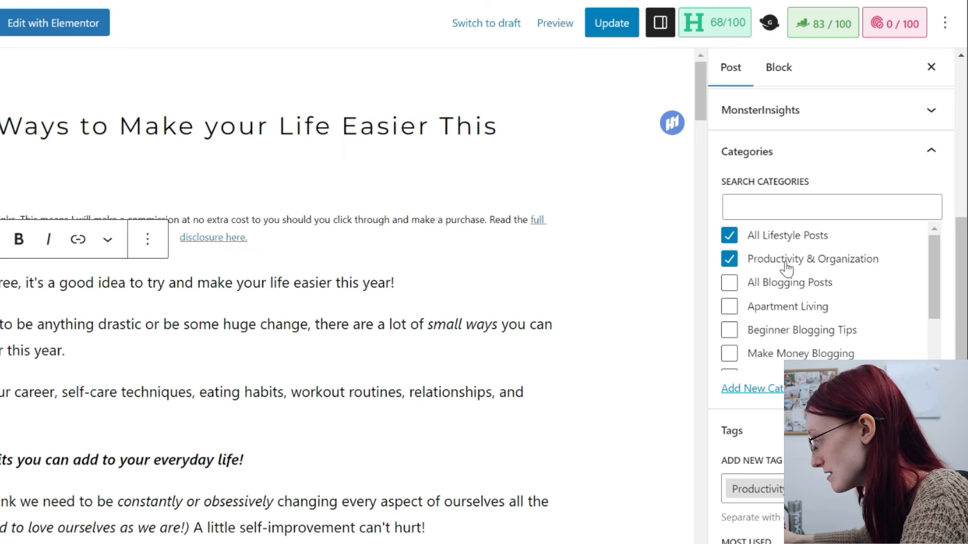
Try entering "st" as a new tag for the post.
scroll(804, 300, down, 3)
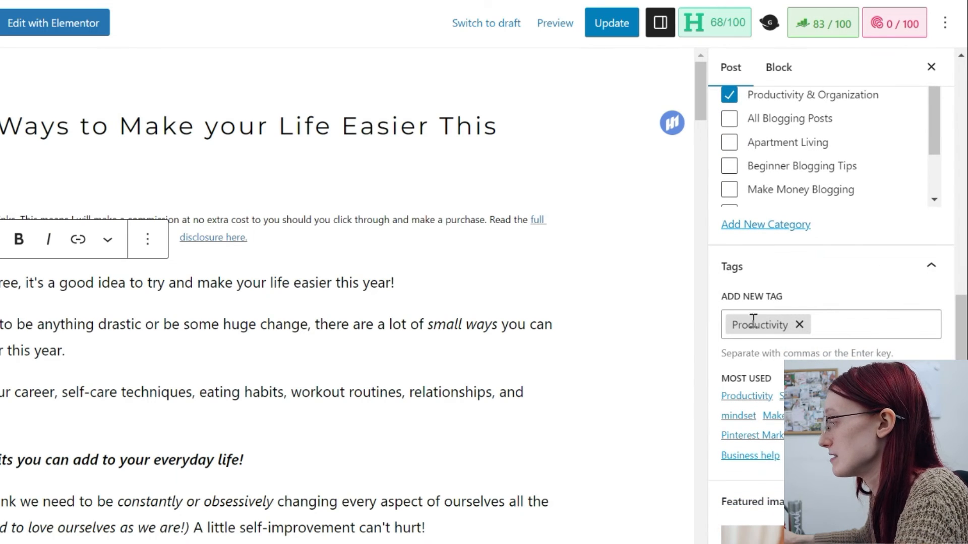
click(829, 323)
text(st)
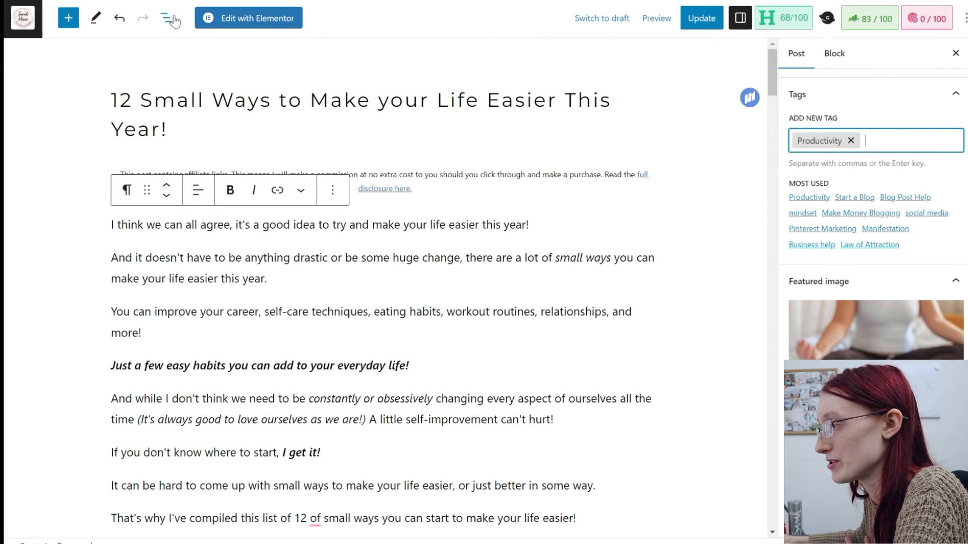
Display the post's heading outline and switch the editor preview to the mobile layout.
click(162, 20)
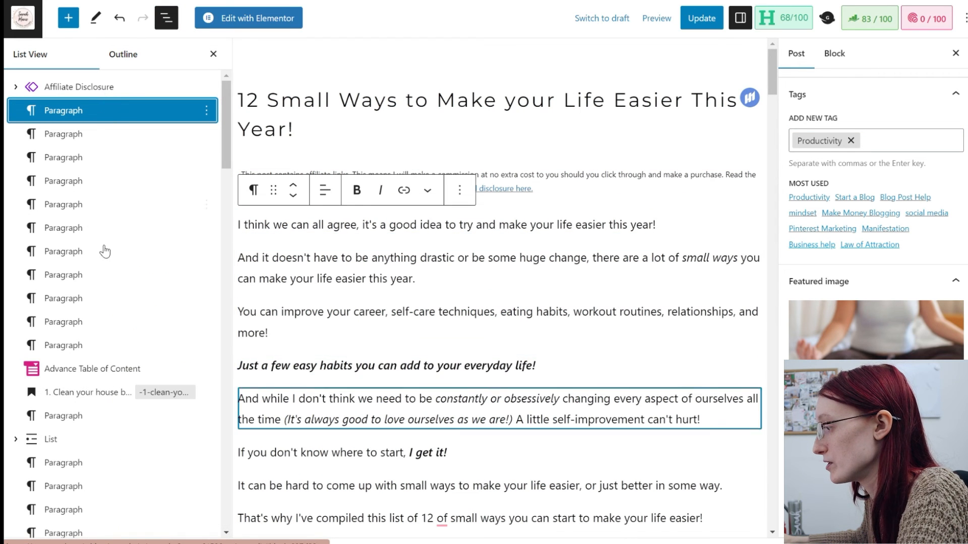
click(145, 59)
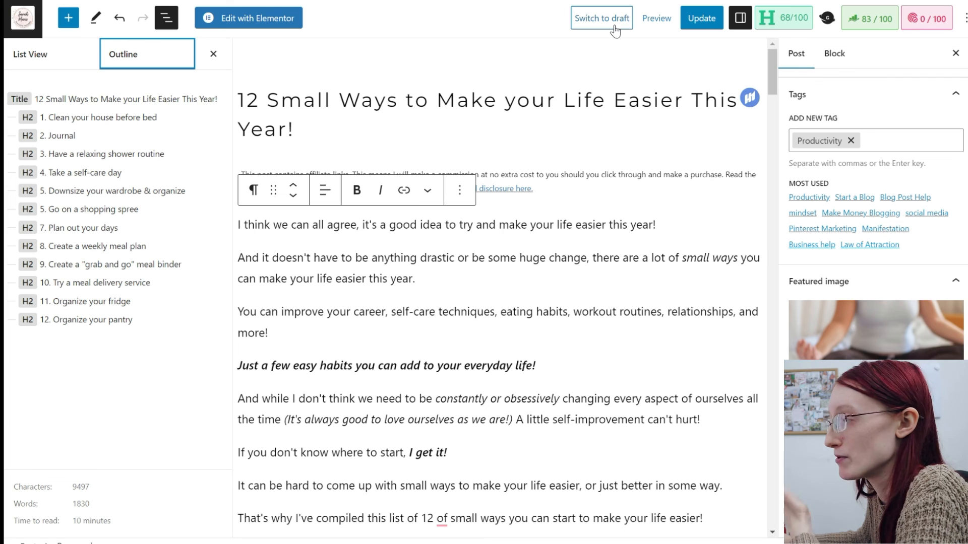
click(656, 19)
click(548, 105)
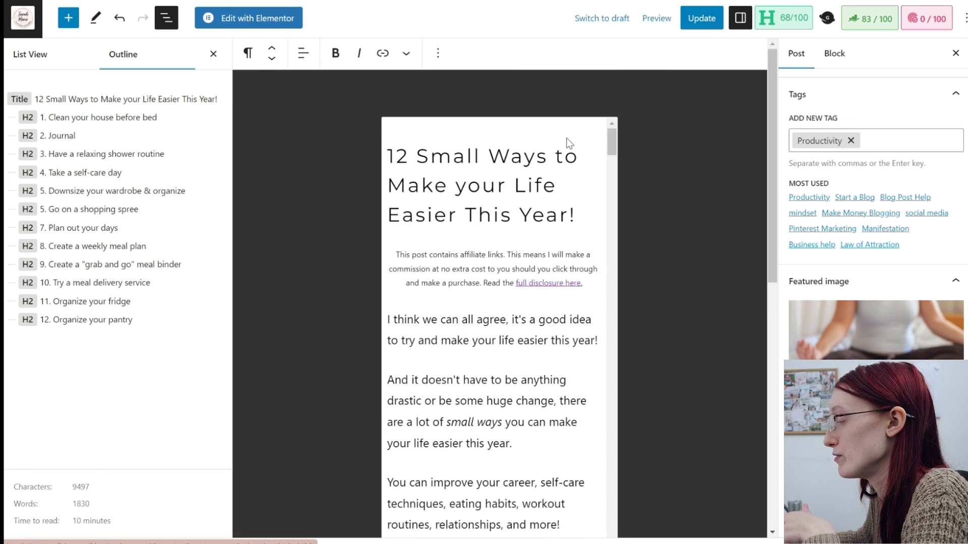